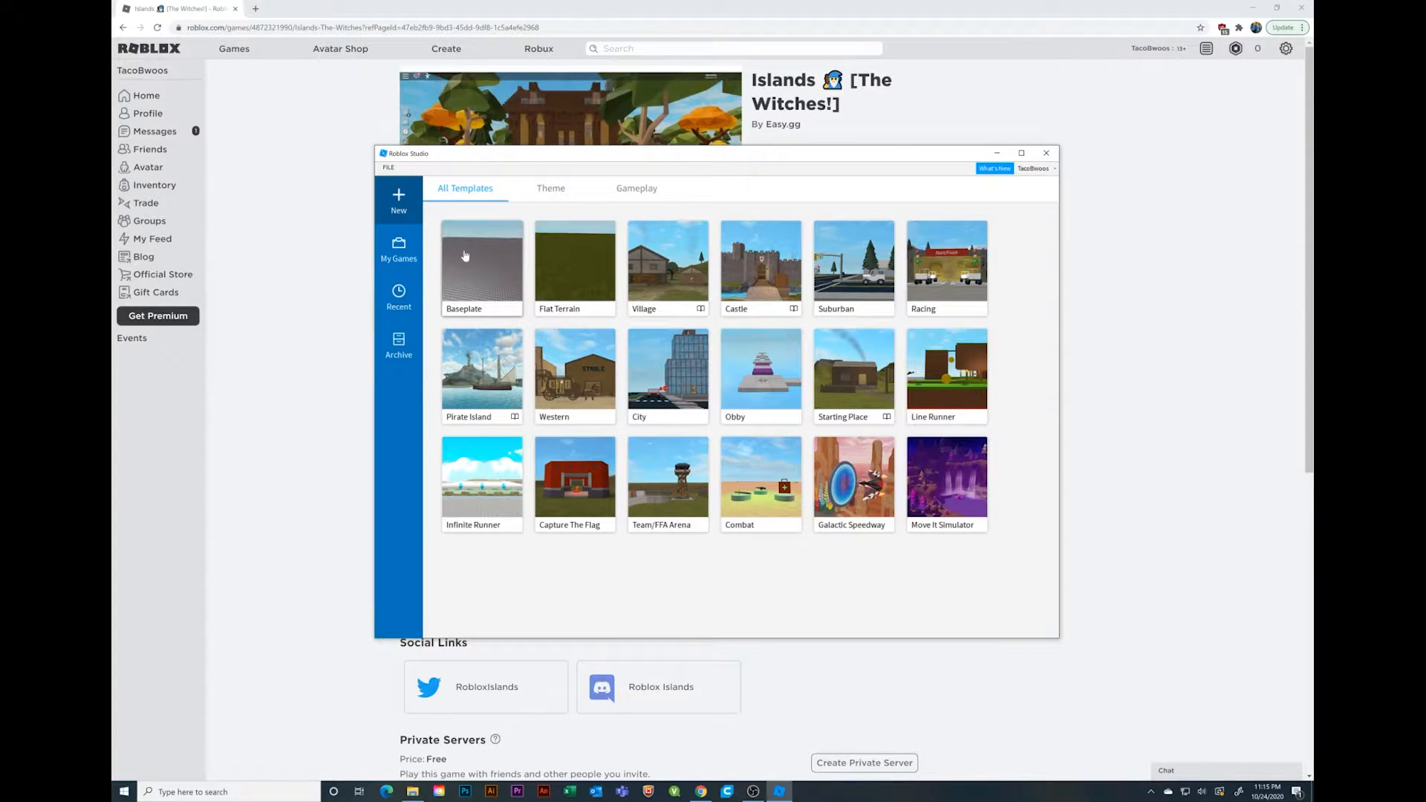
Create a new place from the Baseplate template and insert a block part onto the baseplate.
{"action": "left_click", "coordinate": [488, 265]}
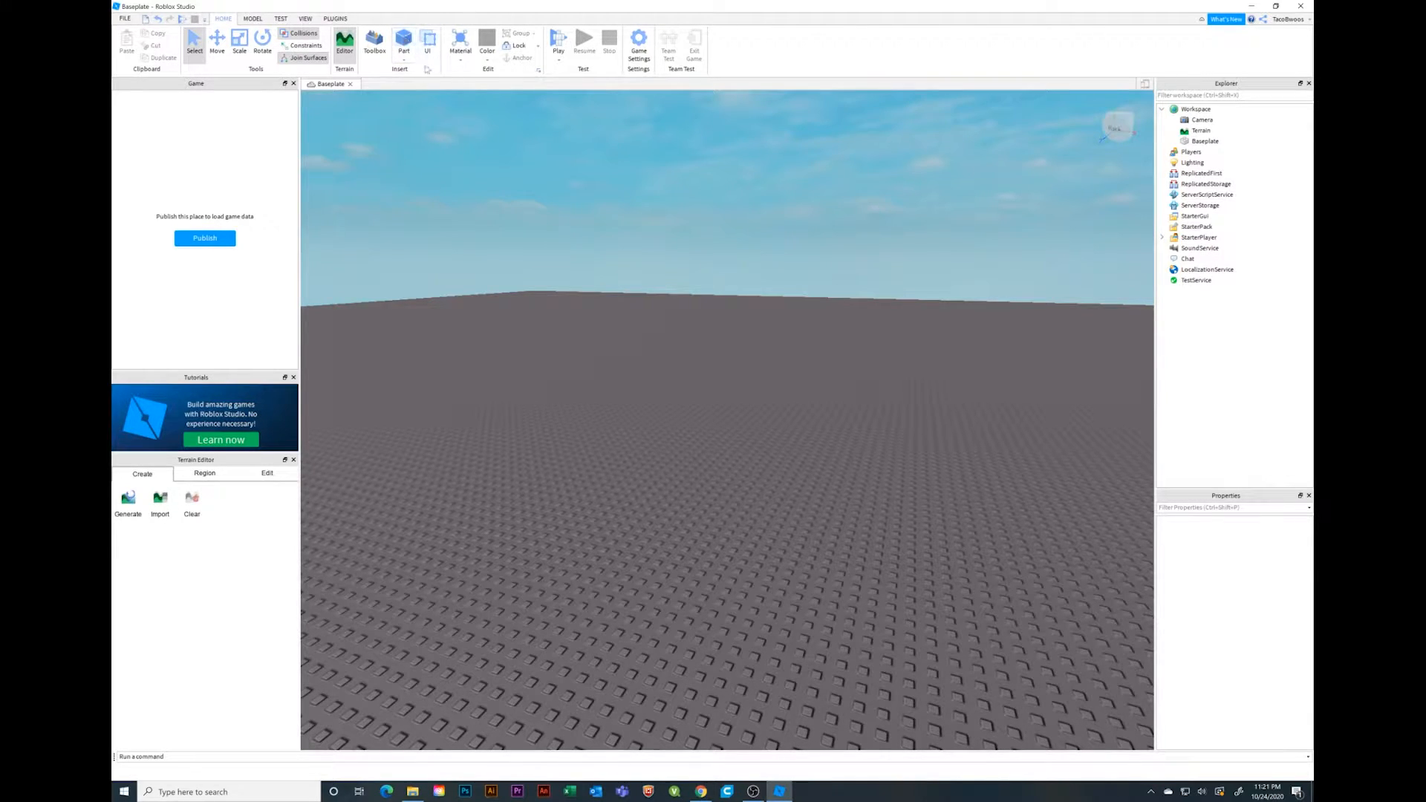
{"action": "left_click", "coordinate": [403, 61]}
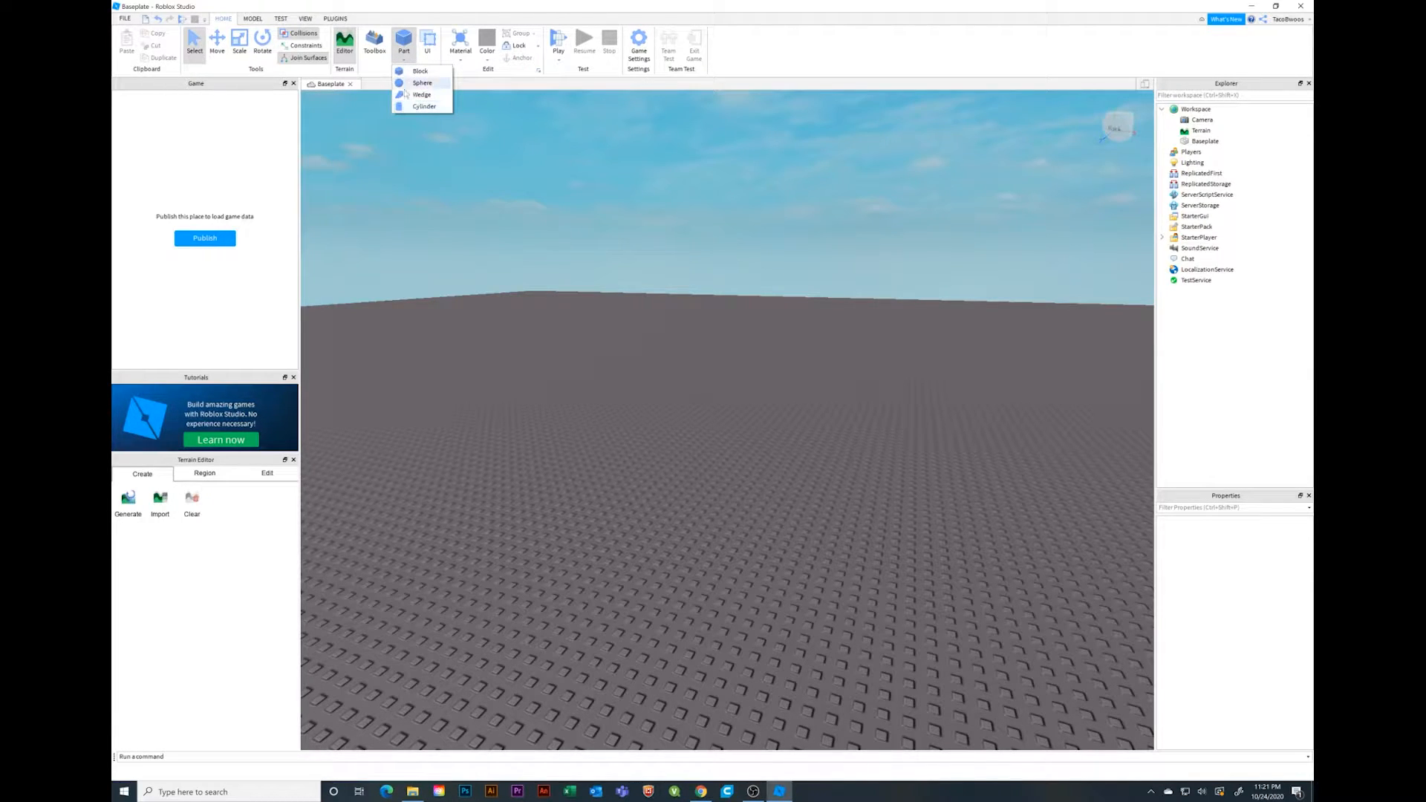
{"action": "left_click", "coordinate": [513, 258]}
{"action": "right_click_drag", "start_coordinate": [512, 258], "coordinate": [525, 267]}
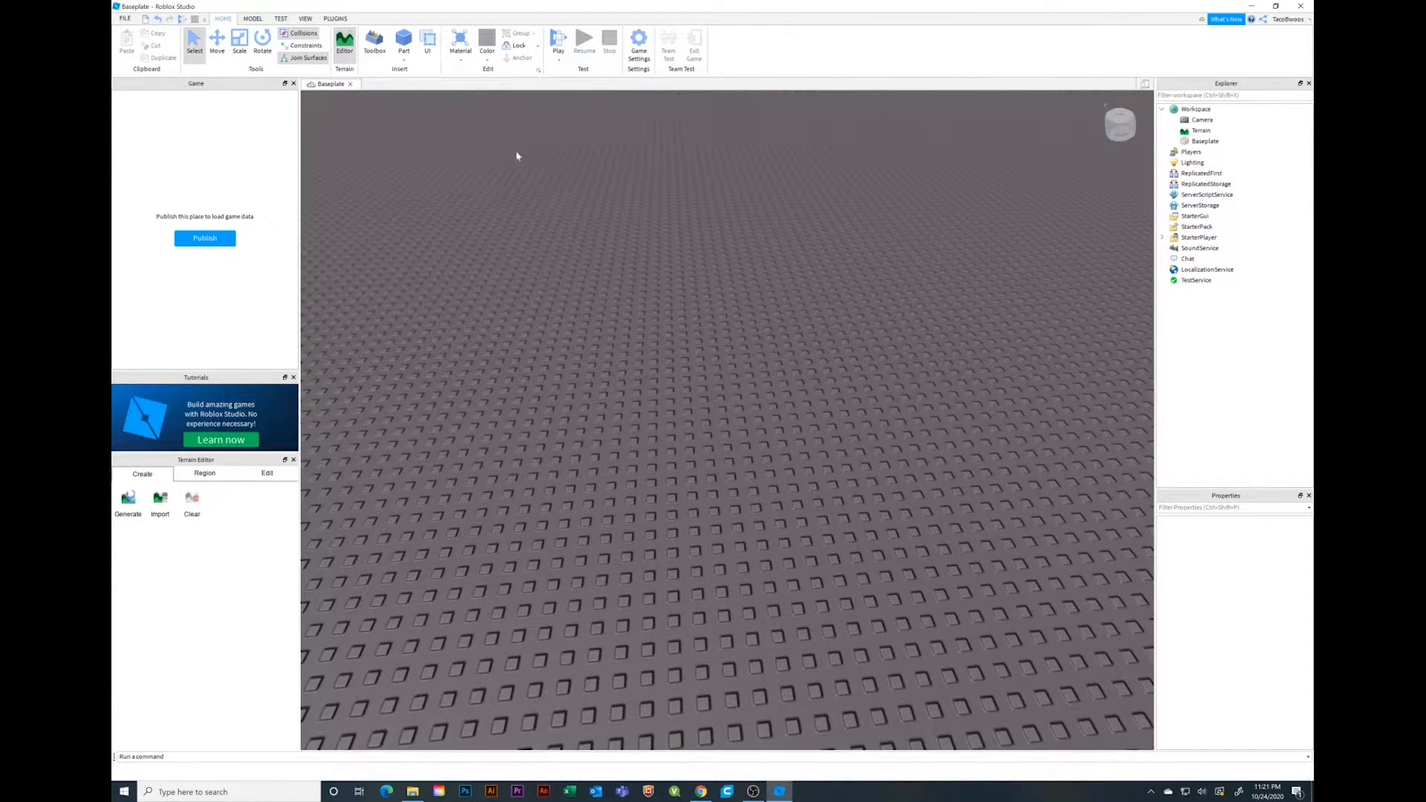
{"action": "left_click", "coordinate": [403, 38]}
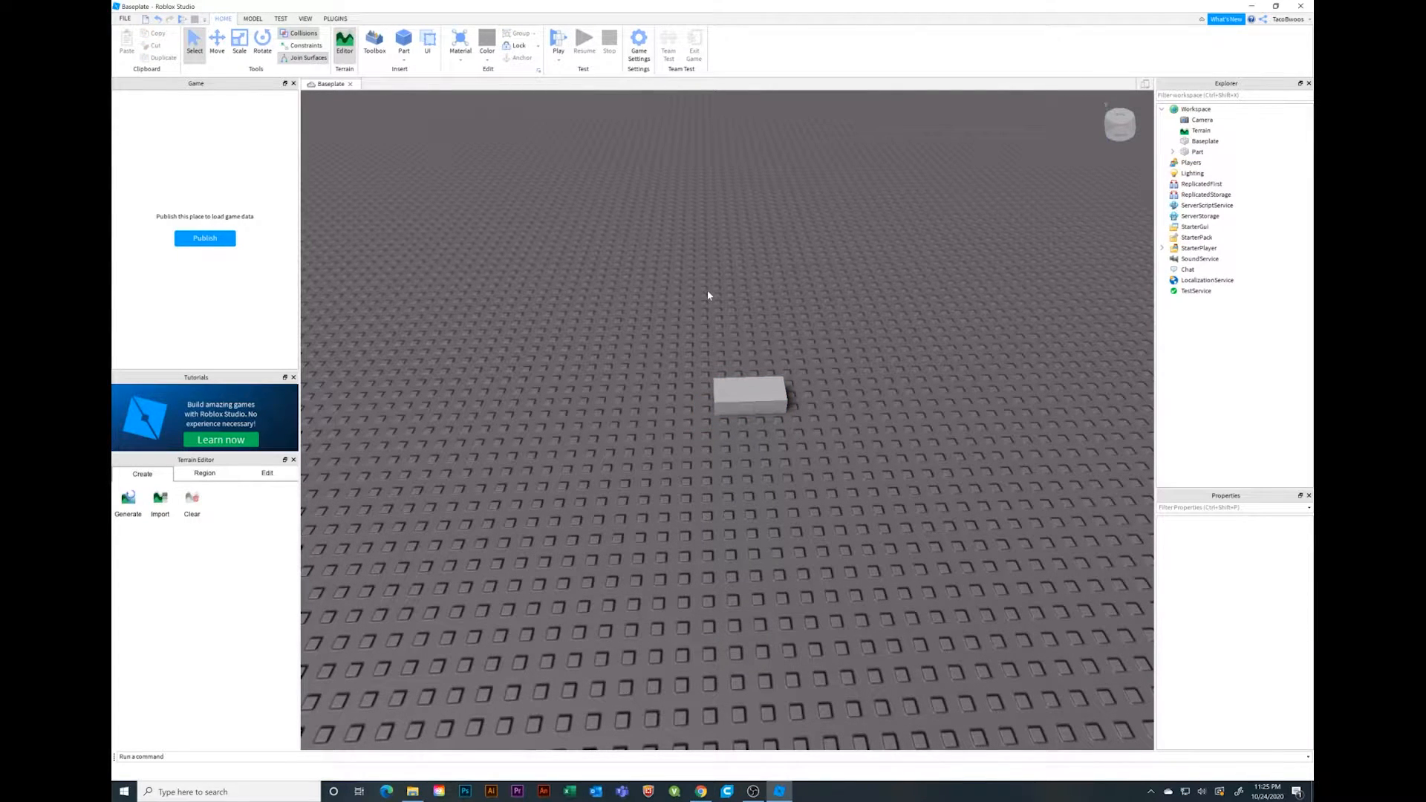
Add a SpawnLocation to the Workspace and reposition it on the baseplate near the block part.
{"action": "right_click_drag", "start_coordinate": [707, 294], "coordinate": [709, 296]}
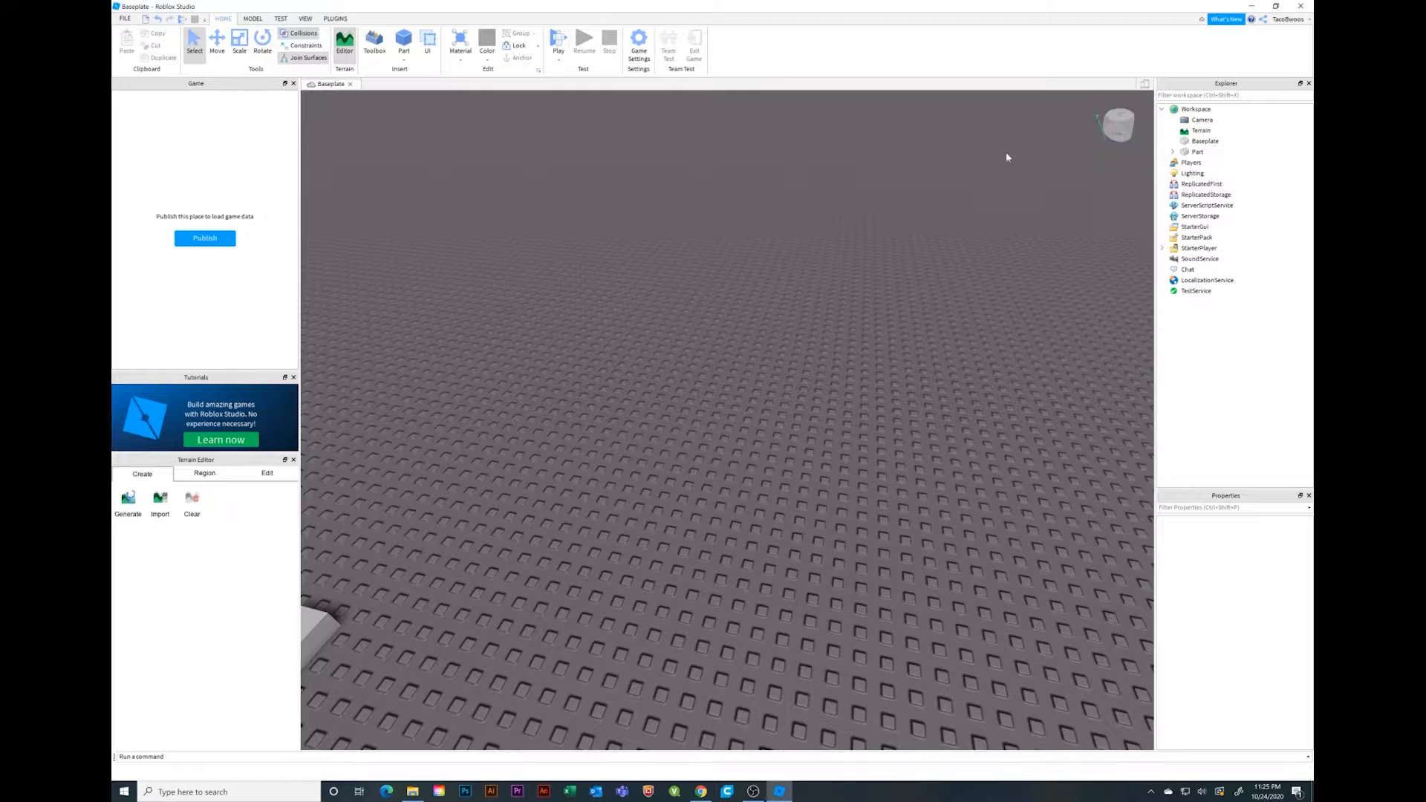
{"action": "left_click", "coordinate": [1218, 110]}
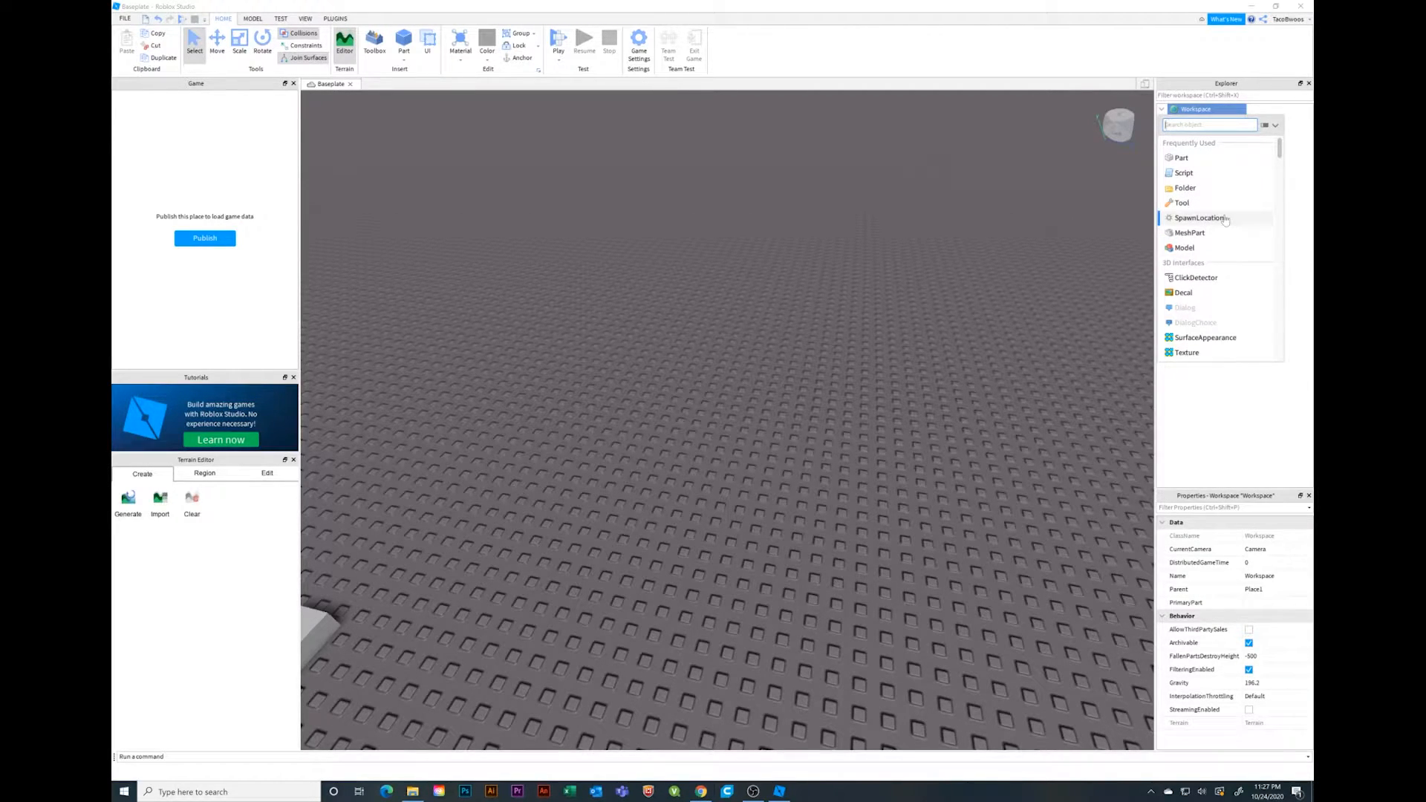
{"action": "left_click", "coordinate": [1225, 219]}
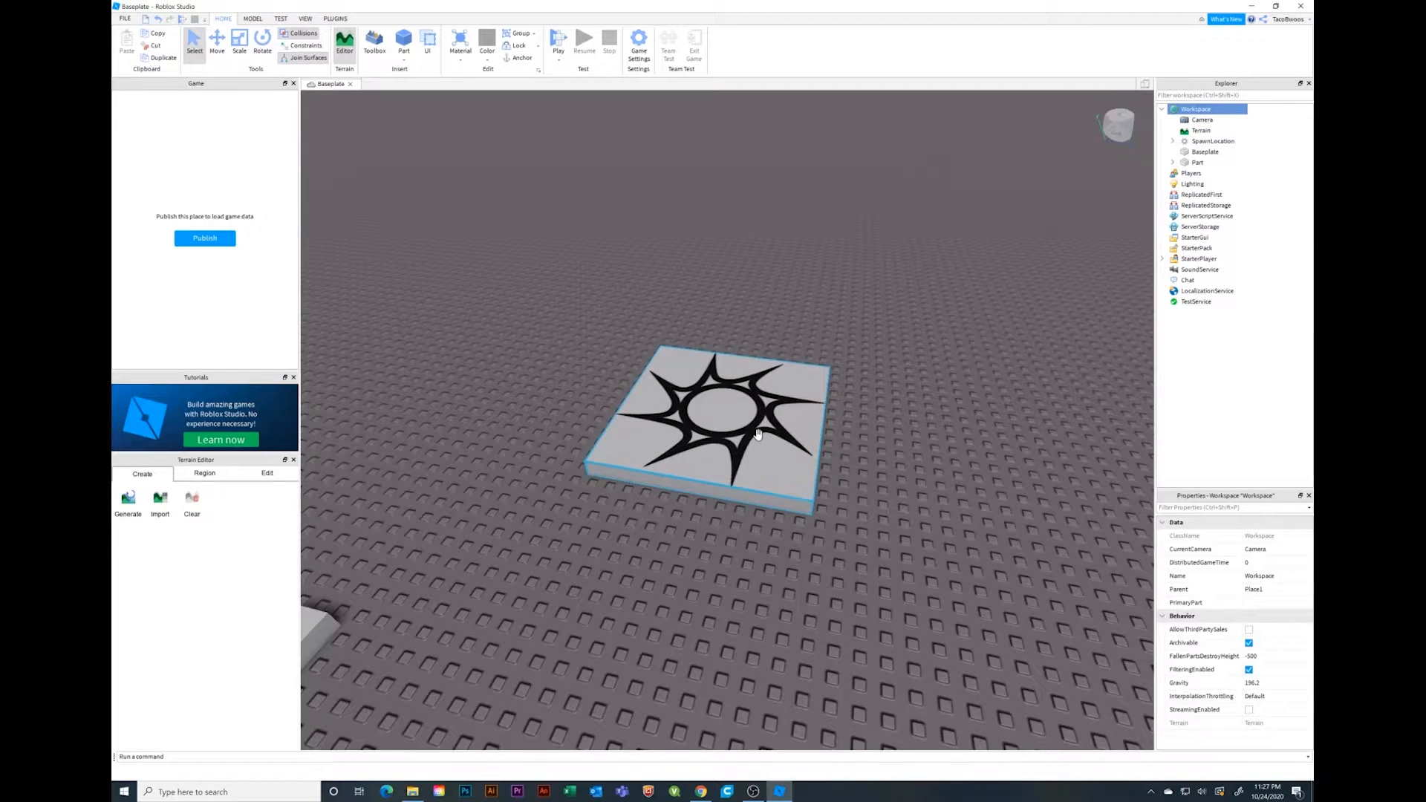
{"action": "left_click_drag", "start_coordinate": [740, 429], "coordinate": [684, 465]}
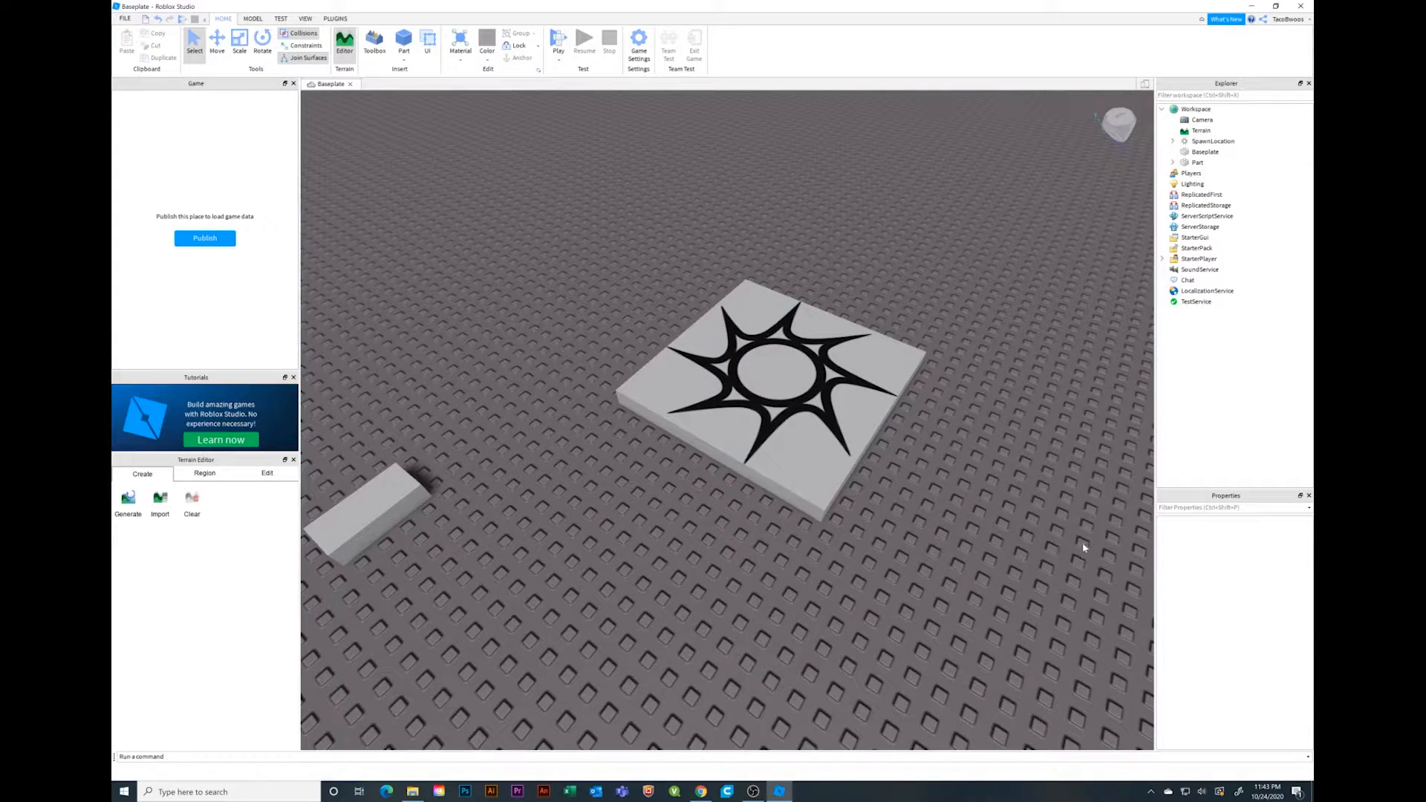
Insert a second block part beside the spawn pad and turn off its CanCollide property.
{"action": "right_click_drag", "start_coordinate": [1084, 547], "coordinate": [1085, 545]}
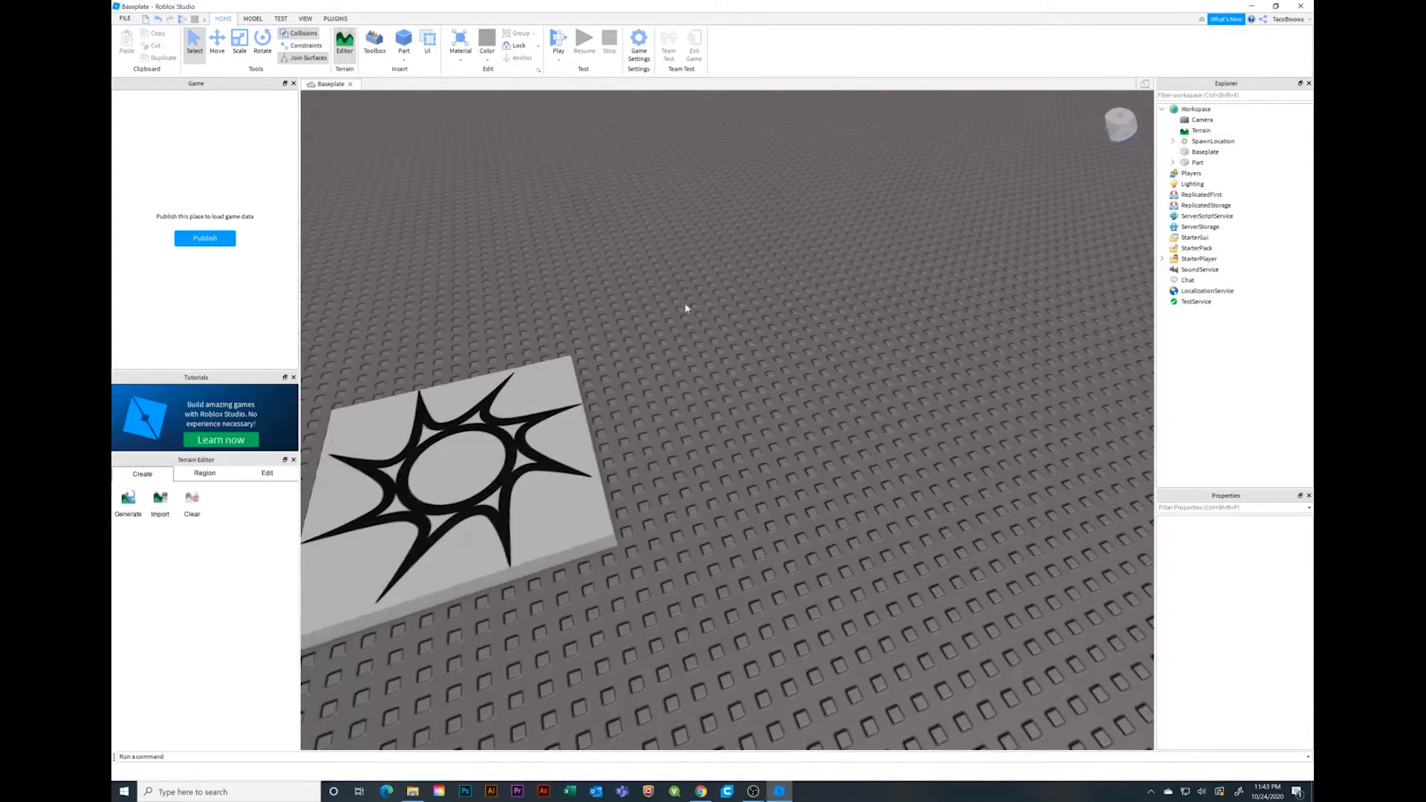
{"action": "left_click", "coordinate": [404, 38]}
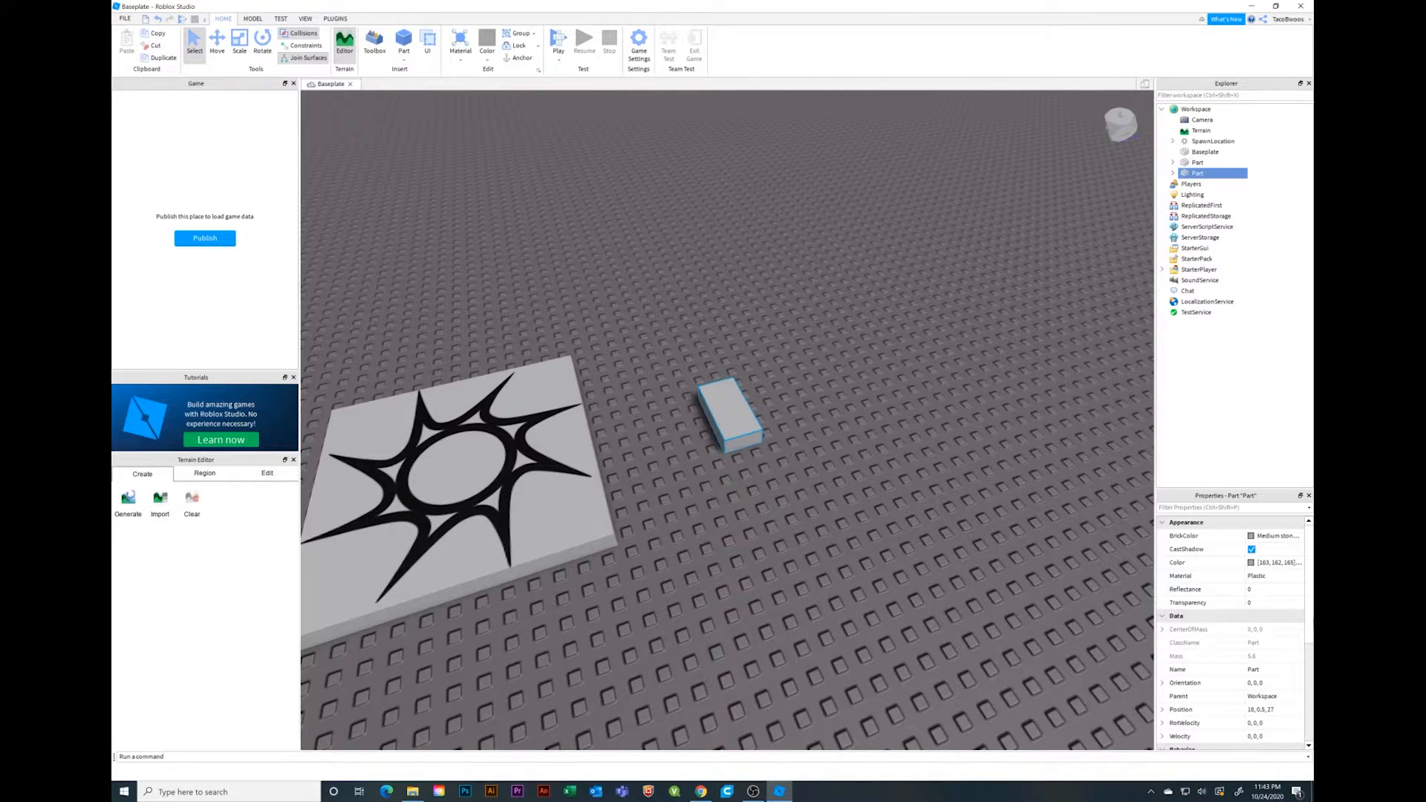
{"action": "scroll", "coordinate": [1232, 609], "scroll_direction": "down", "scroll_amount": 5}
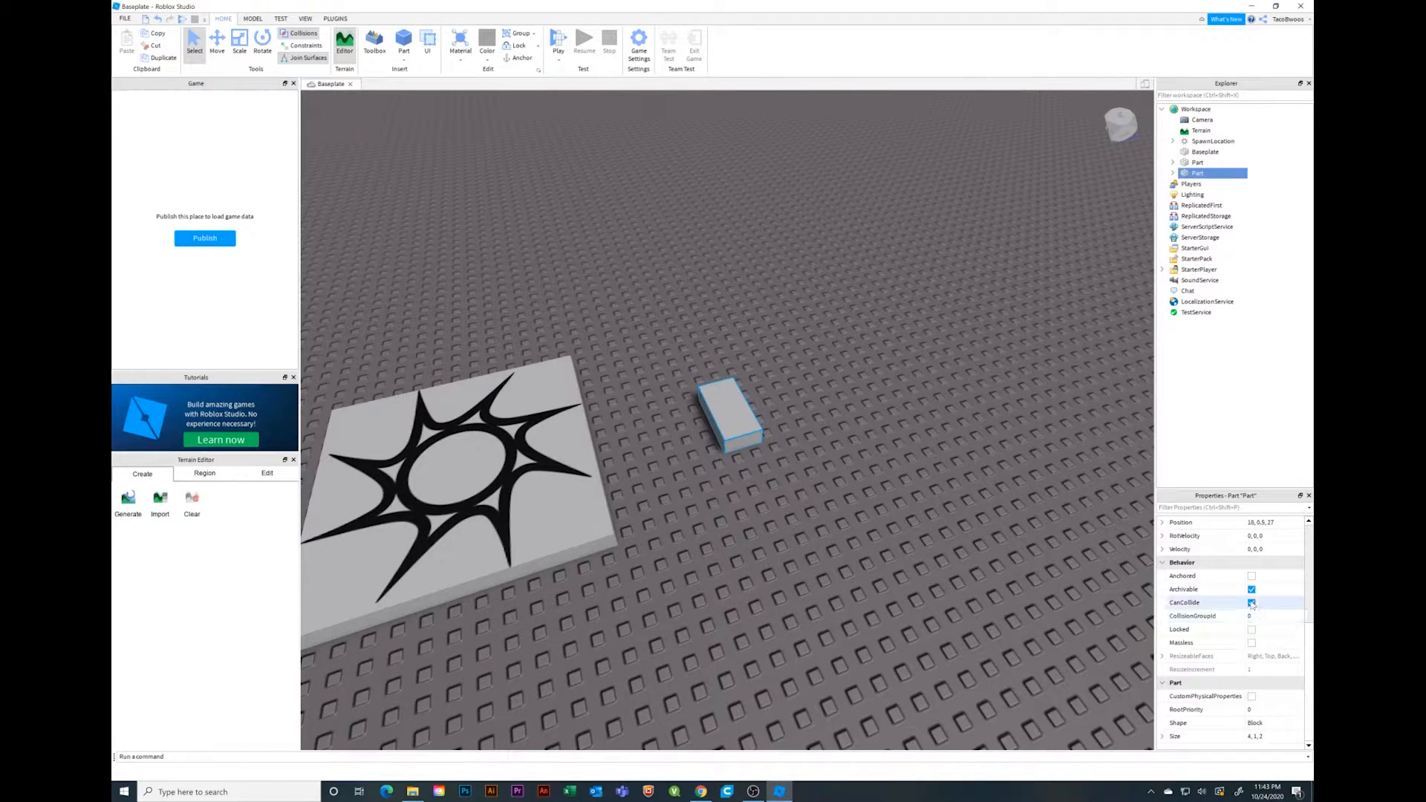
{"action": "left_click", "coordinate": [1252, 603]}
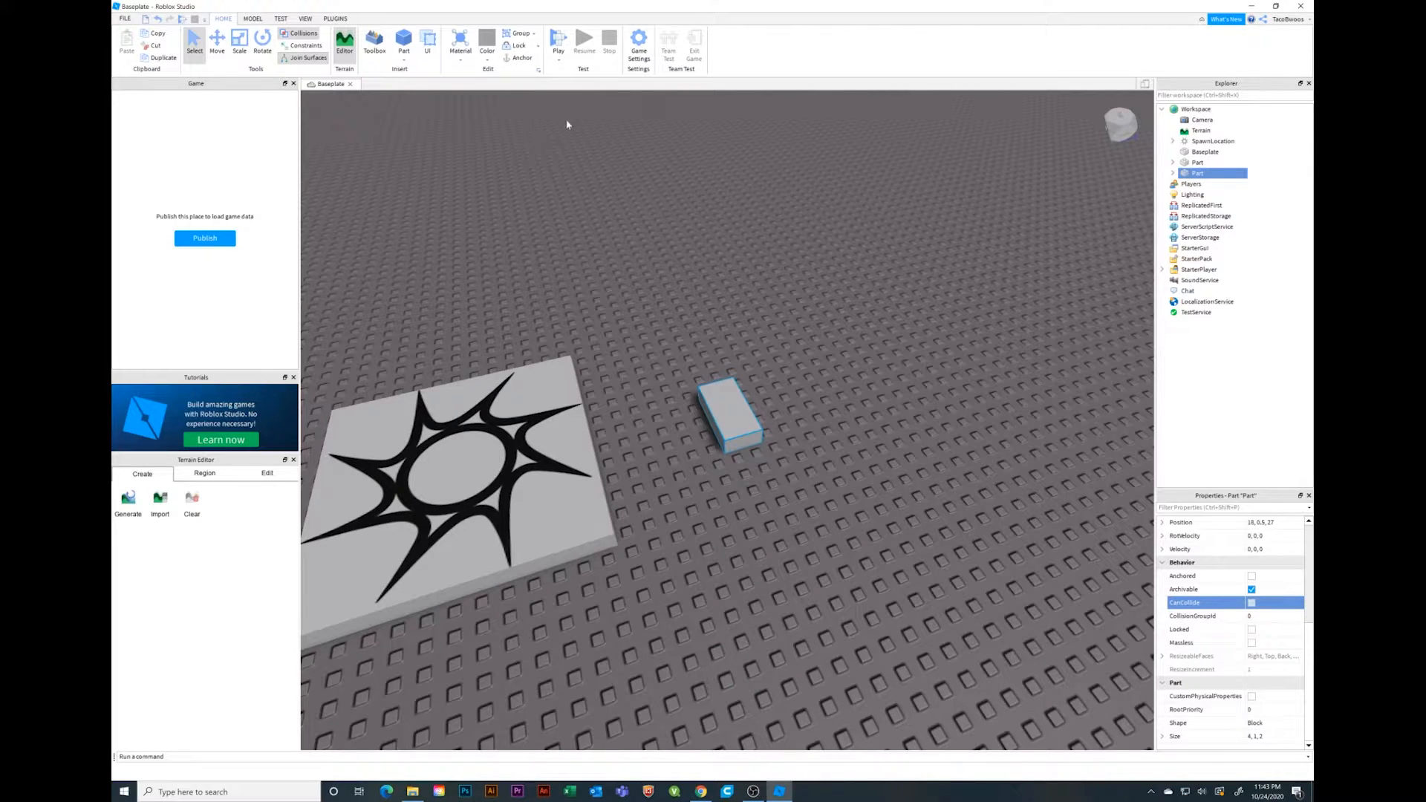
Playtest the place and walk the character to the part that has collision disabled.
{"action": "left_click", "coordinate": [559, 46]}
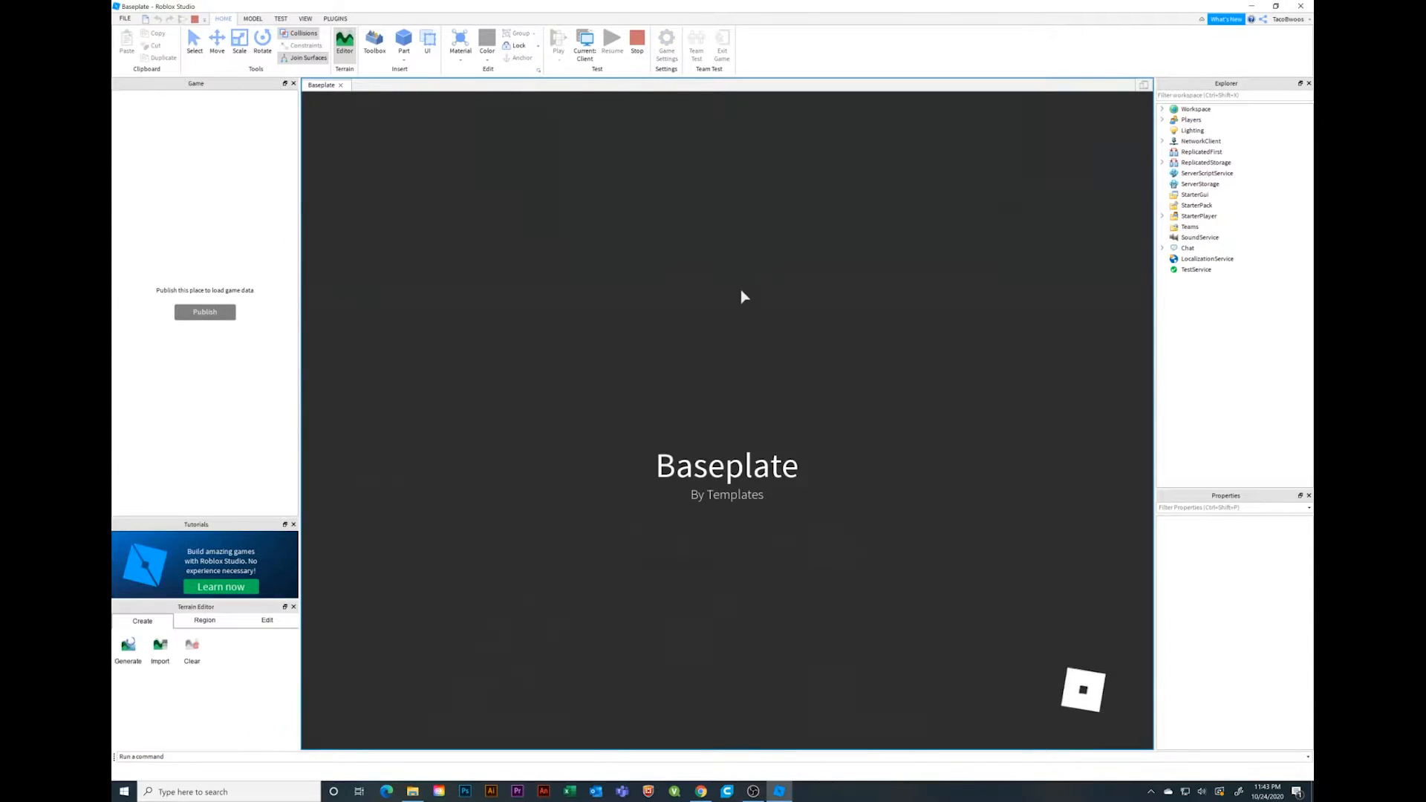
{"action": "key", "text": "w"}
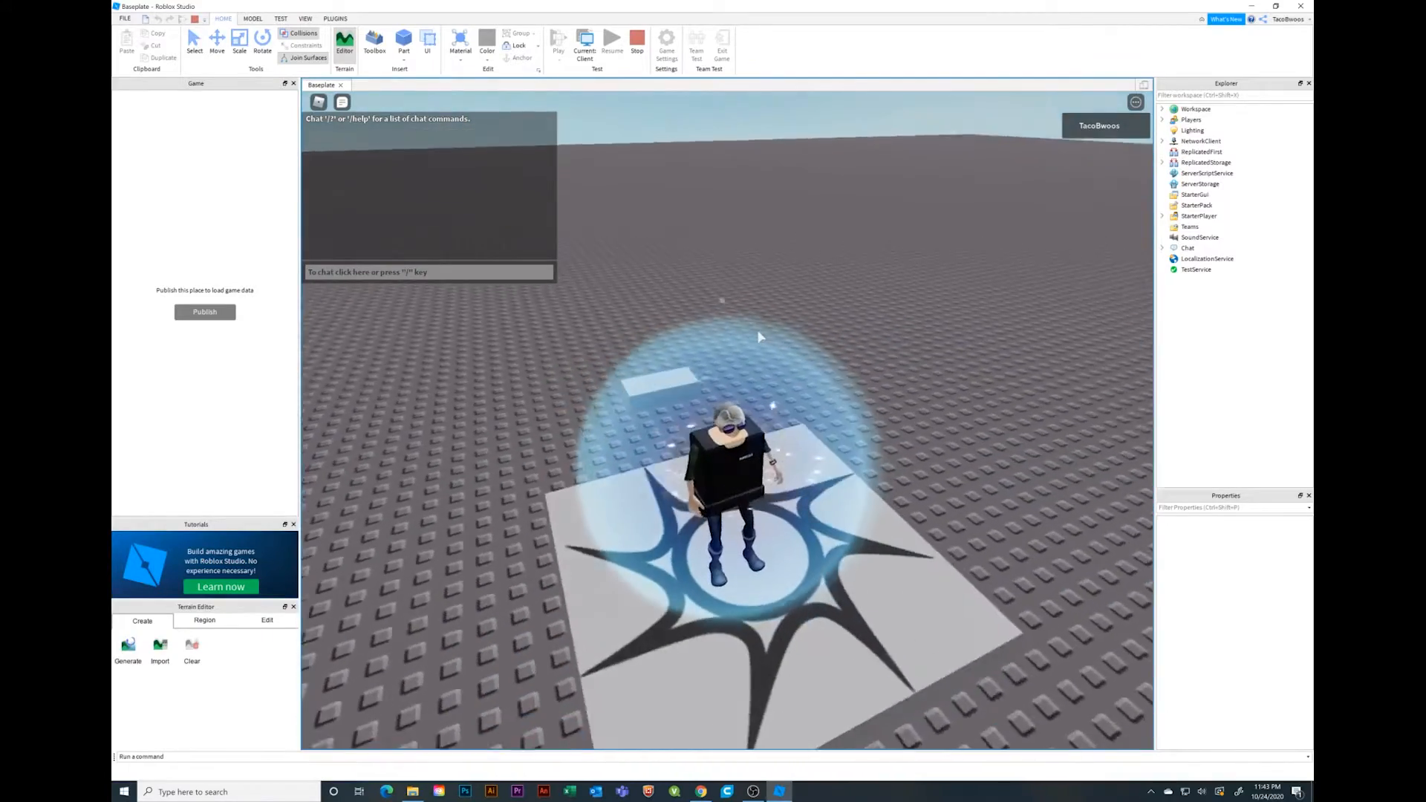
{"action": "right_click_drag", "start_coordinate": [759, 337], "coordinate": [761, 338]}
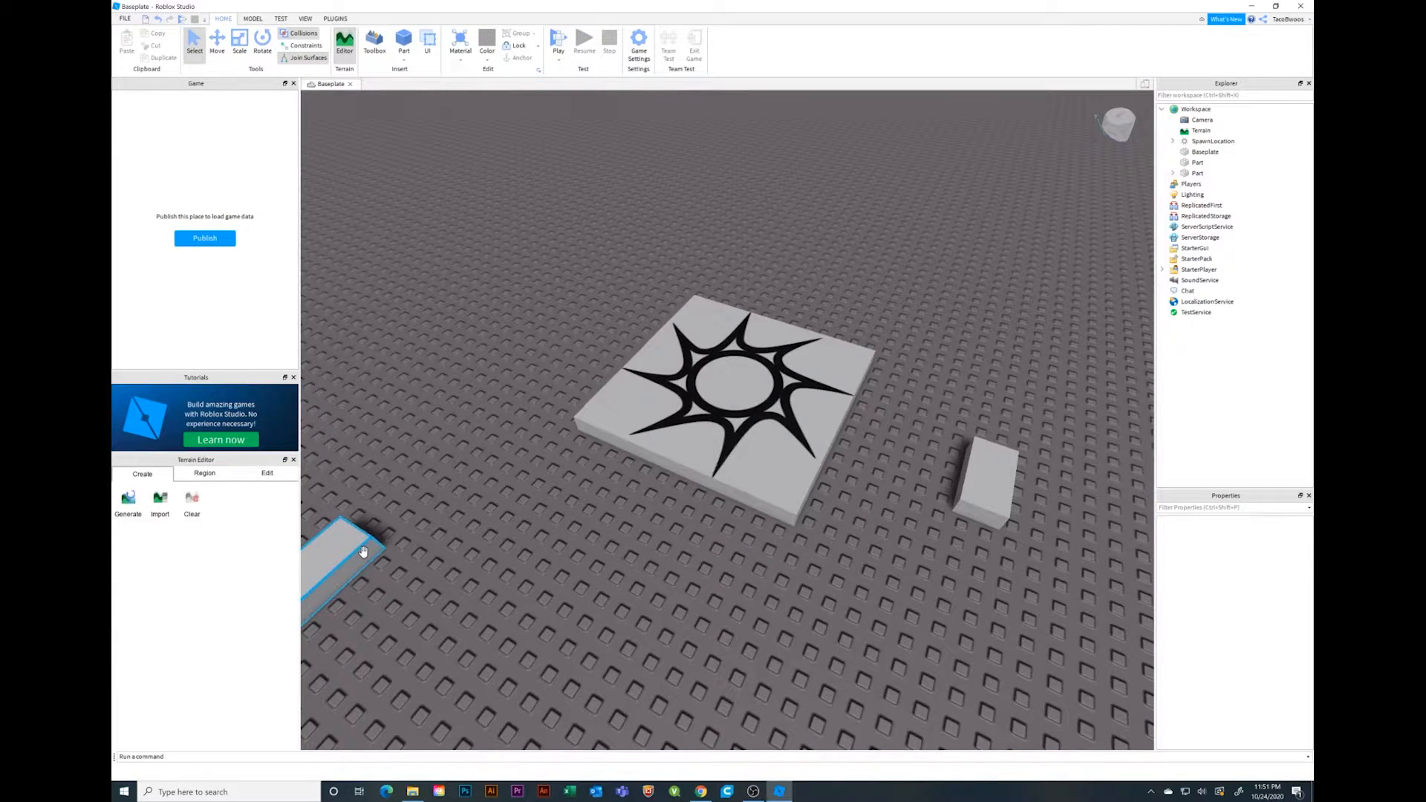
Add a Script inside the first block part.
{"action": "left_click", "coordinate": [357, 564]}
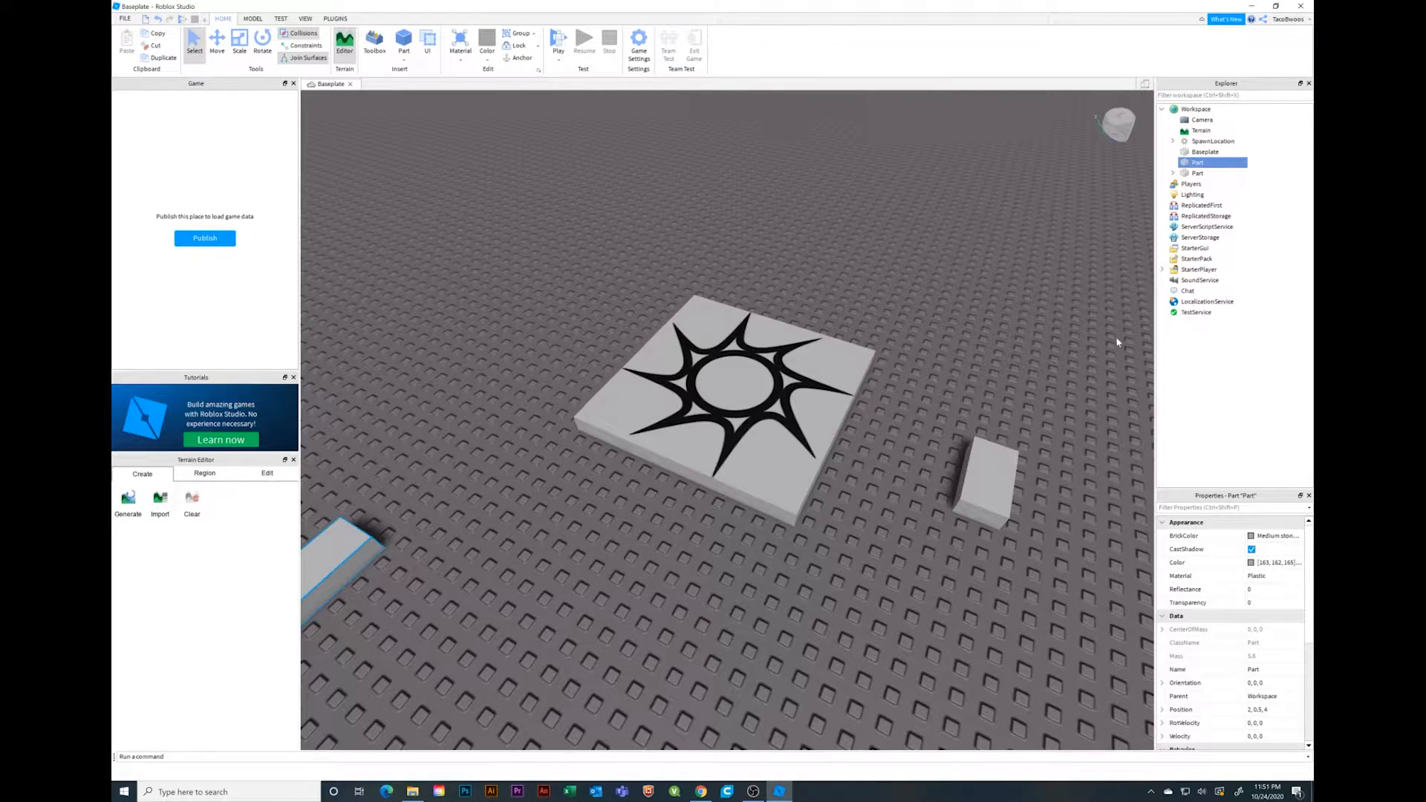
{"action": "left_click", "coordinate": [1211, 163]}
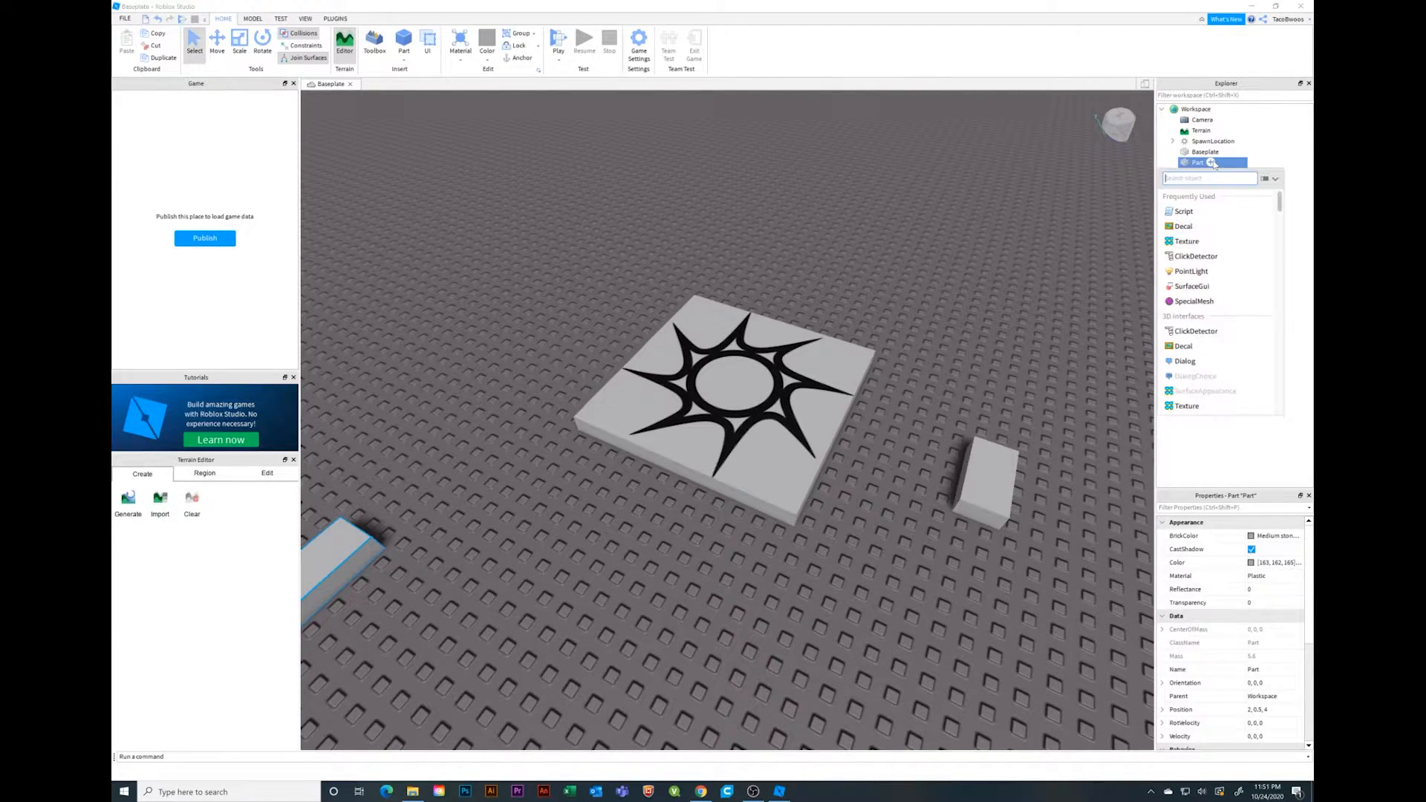
{"action": "left_click", "coordinate": [1194, 213]}
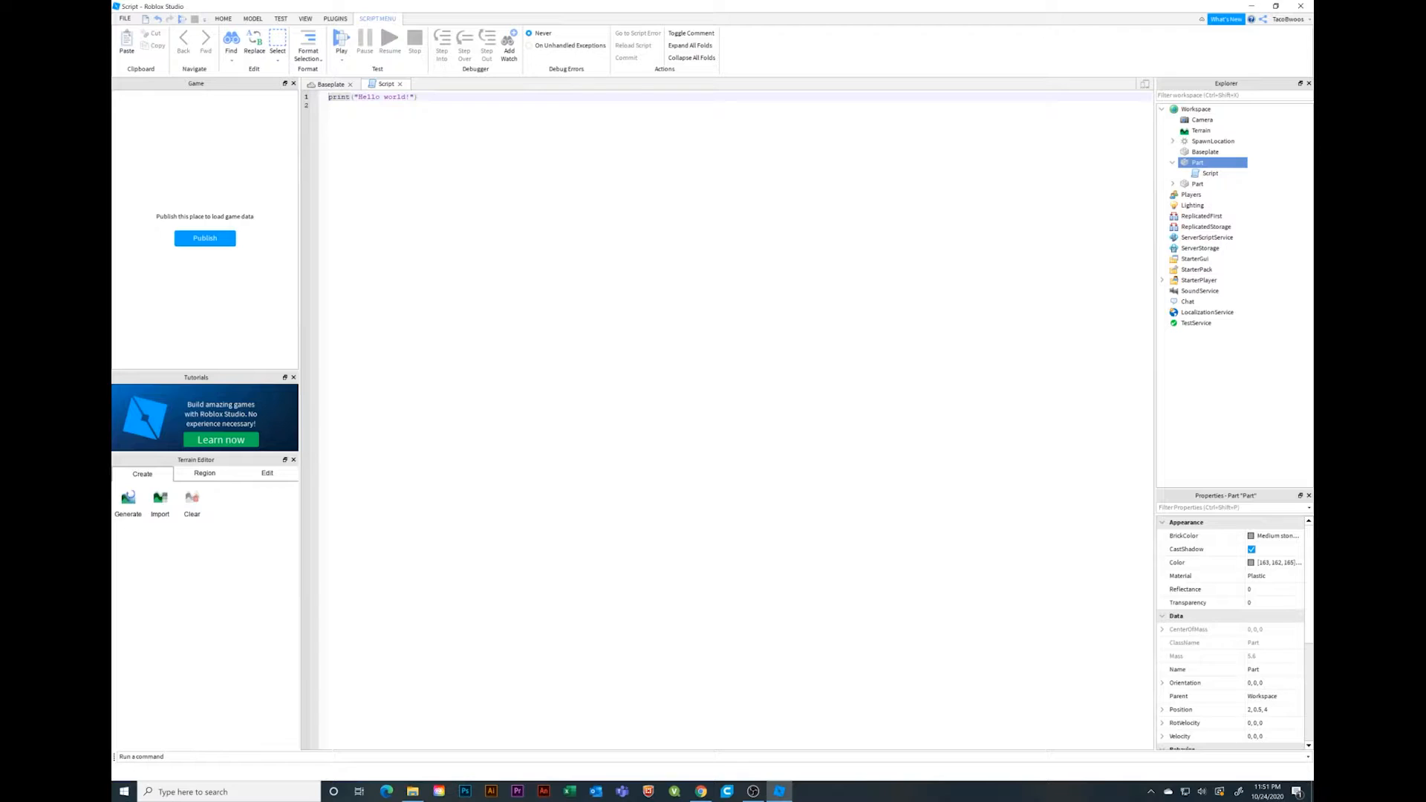
Replace the script's default code with a Touched handler that finds the toucher's Humanoid and sets Humanoid.Health to 0.
{"action": "key", "text": "ctrl+a"}
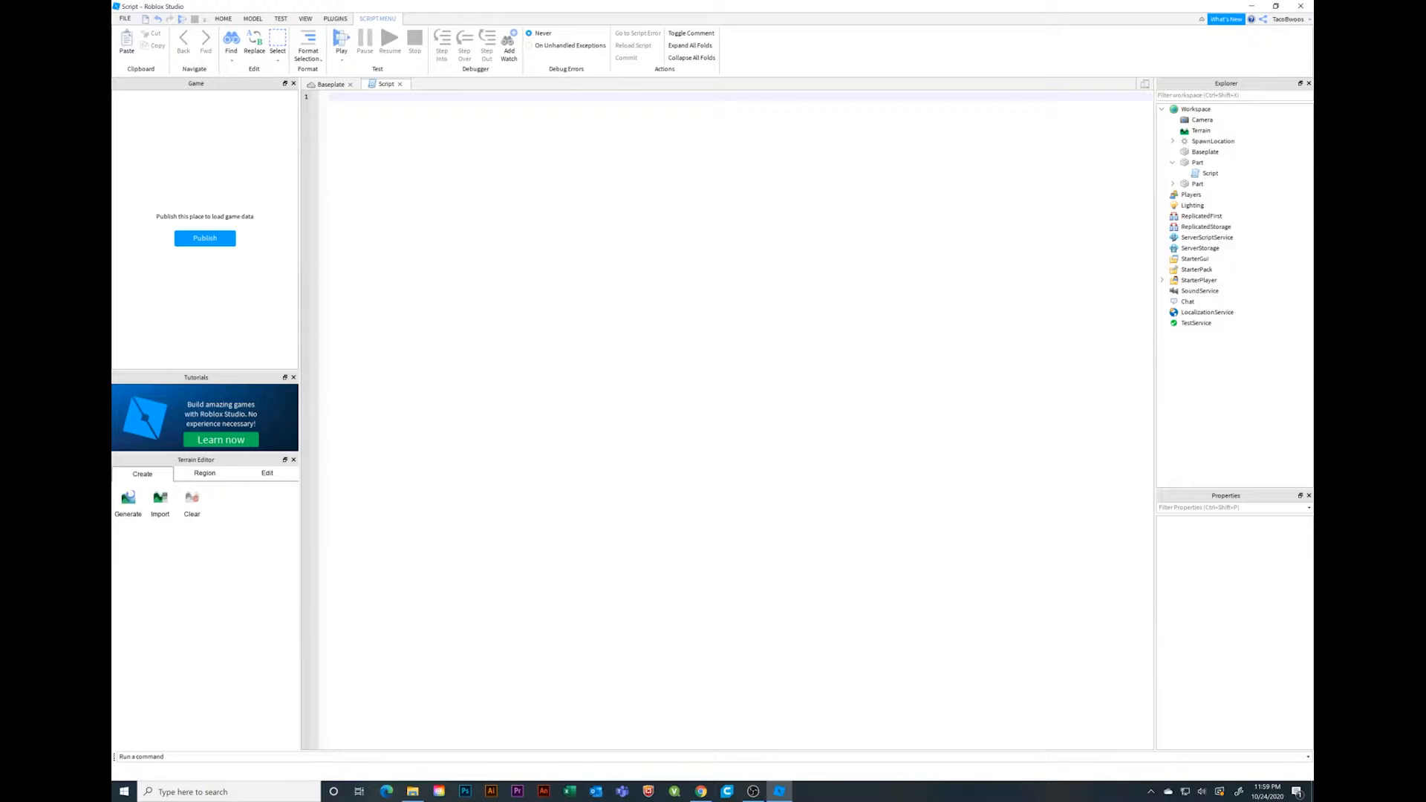
{"action": "type", "text": "script.Parent.Touched:Connect(function(hit) local Humanoid = \thit.Parent:FindFirstChild(\"Humanoid\") if Humanoid then Humanoid.Health = 0 end end)"}
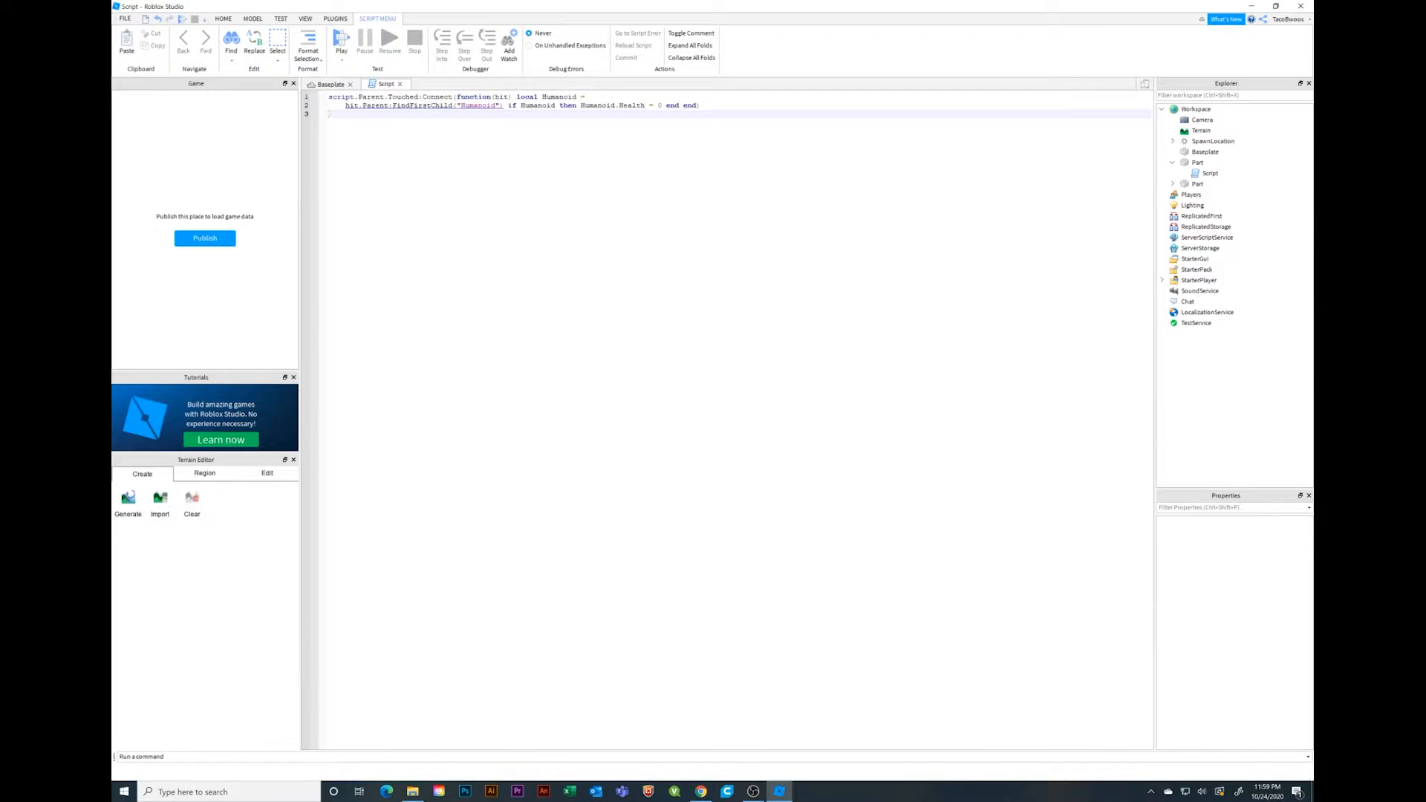
{"action": "key", "text": "BackSpace"}
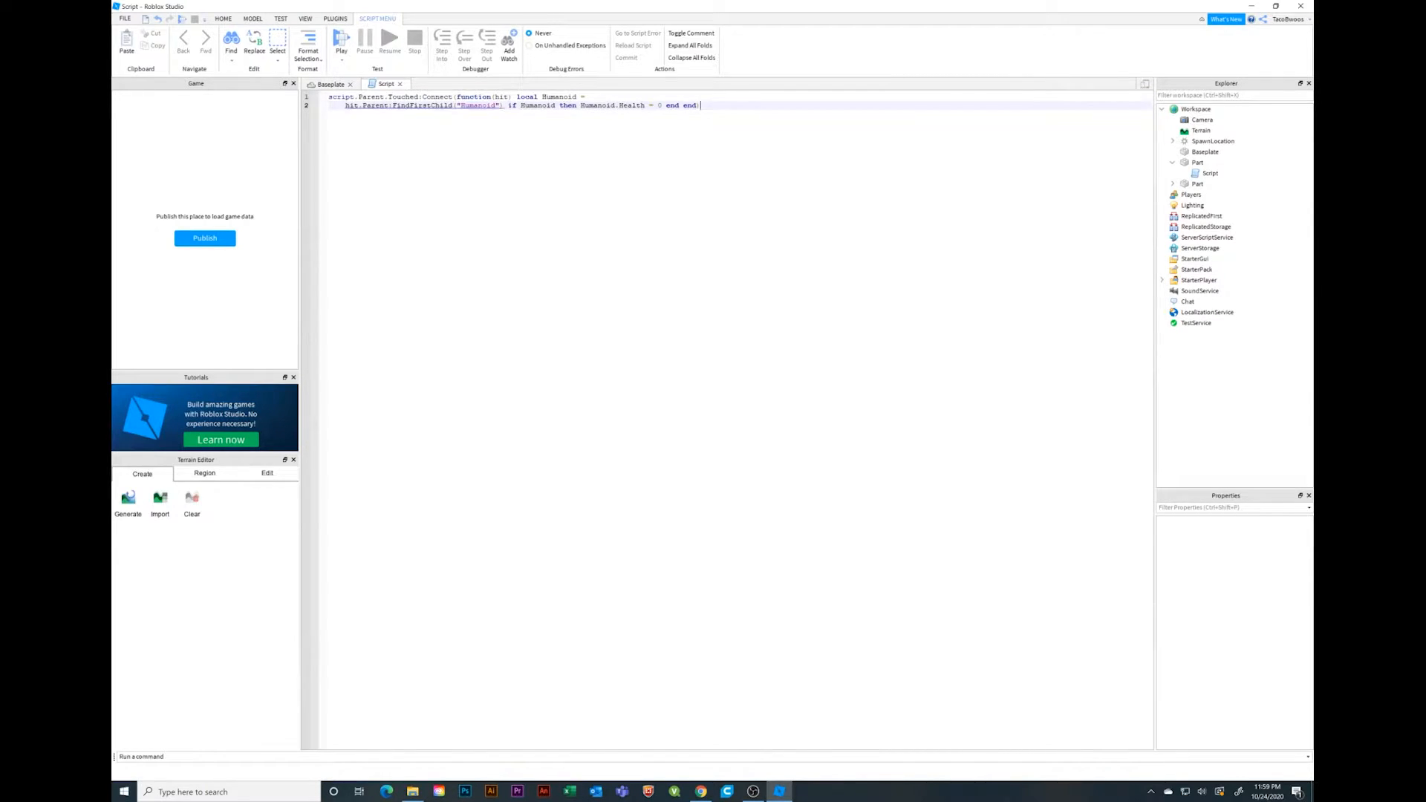
Return to the place view and playtest, walking the character toward the scripted part.
{"action": "left_click", "coordinate": [330, 84]}
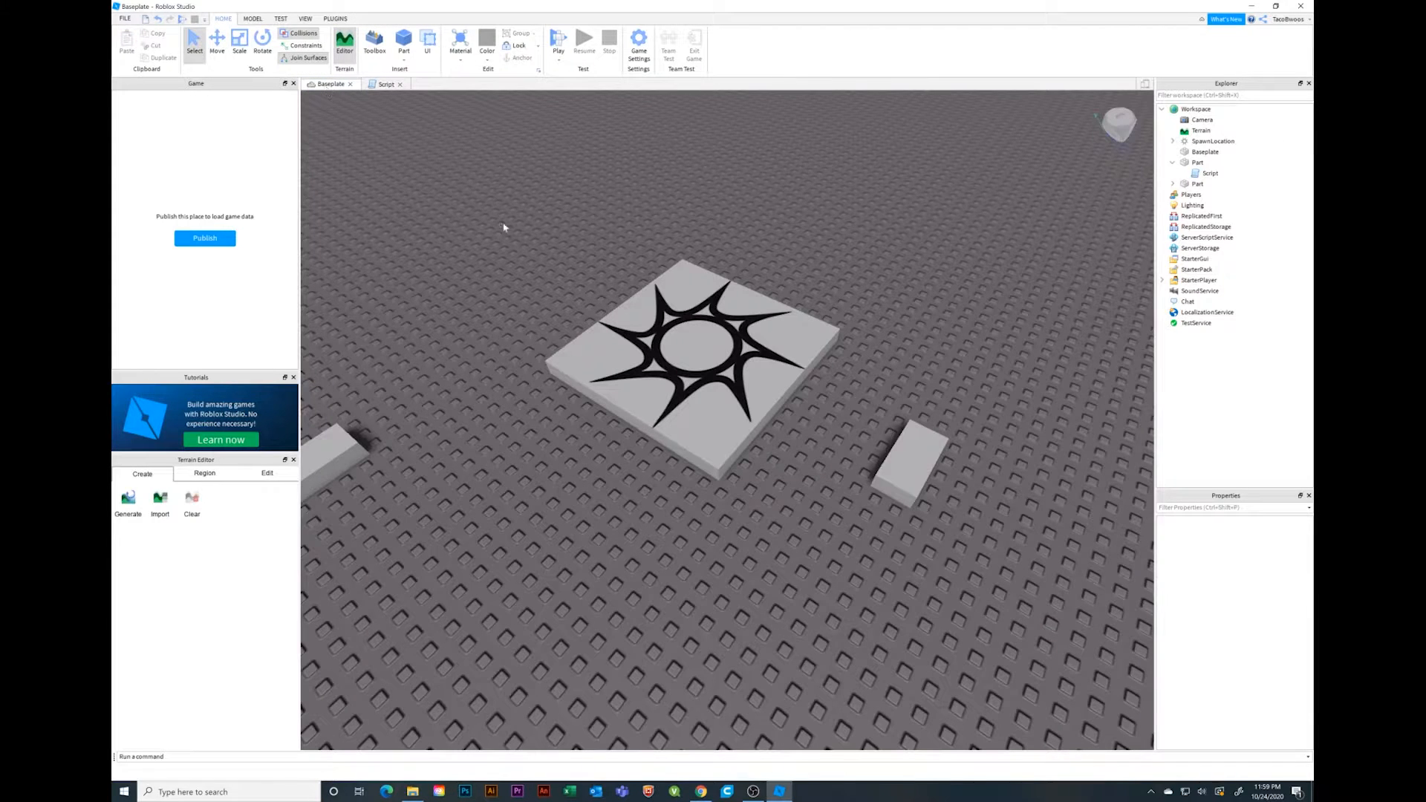
{"action": "left_click", "coordinate": [558, 41]}
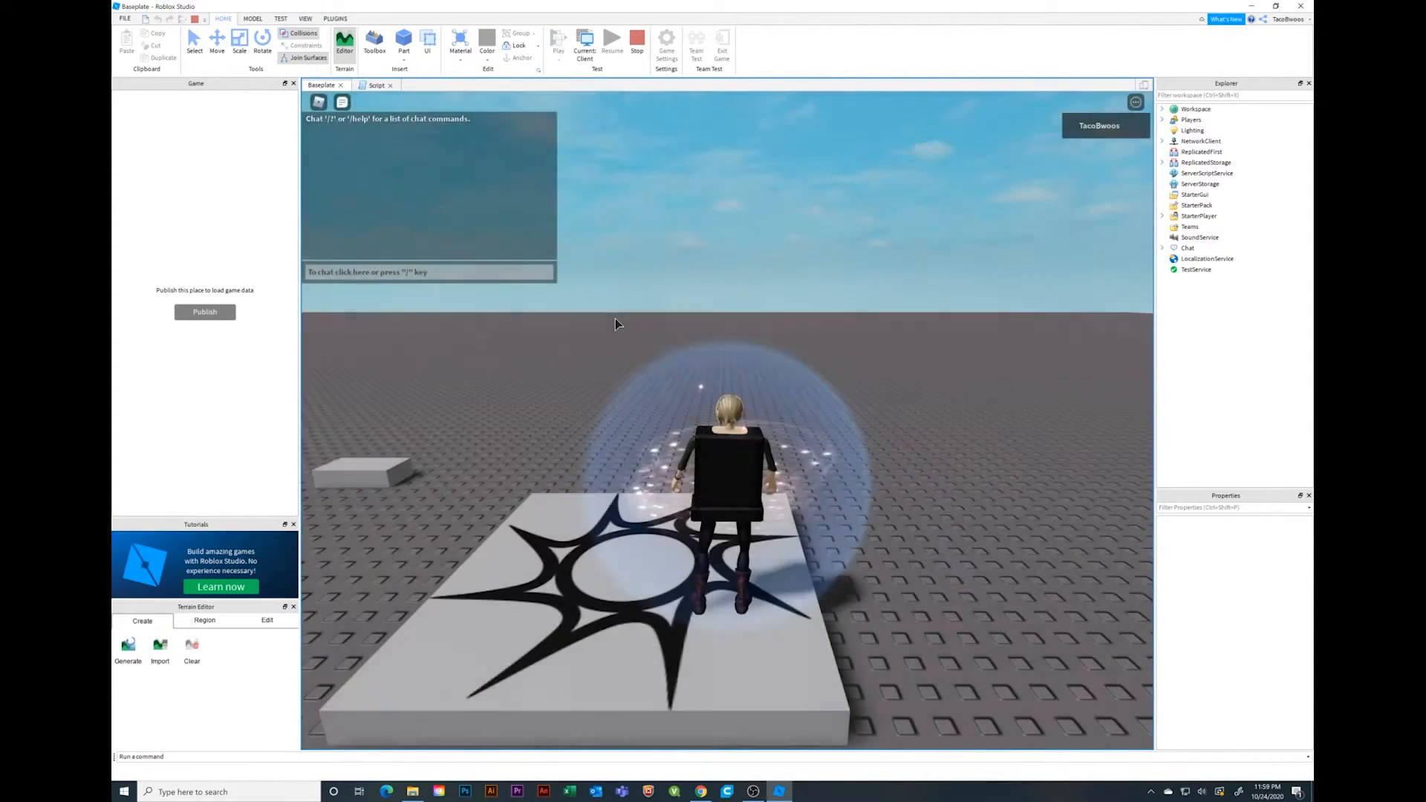
{"action": "right_click_drag", "start_coordinate": [615, 318], "coordinate": [724, 377]}
{"action": "key", "text": "w"}
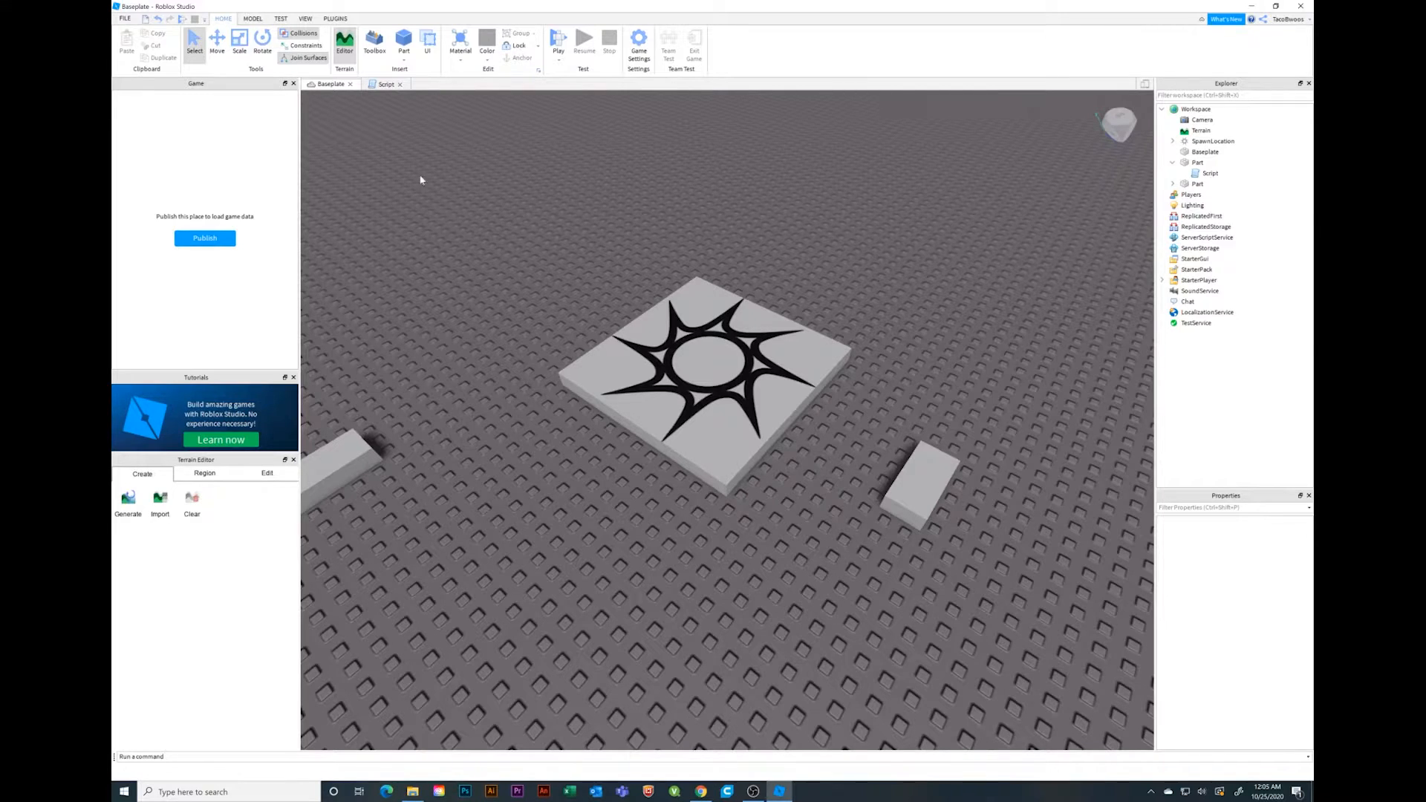
Insert a third block part, place it on the baseplate beside the spawn pad and raise it above the ground.
{"action": "left_click", "coordinate": [404, 41]}
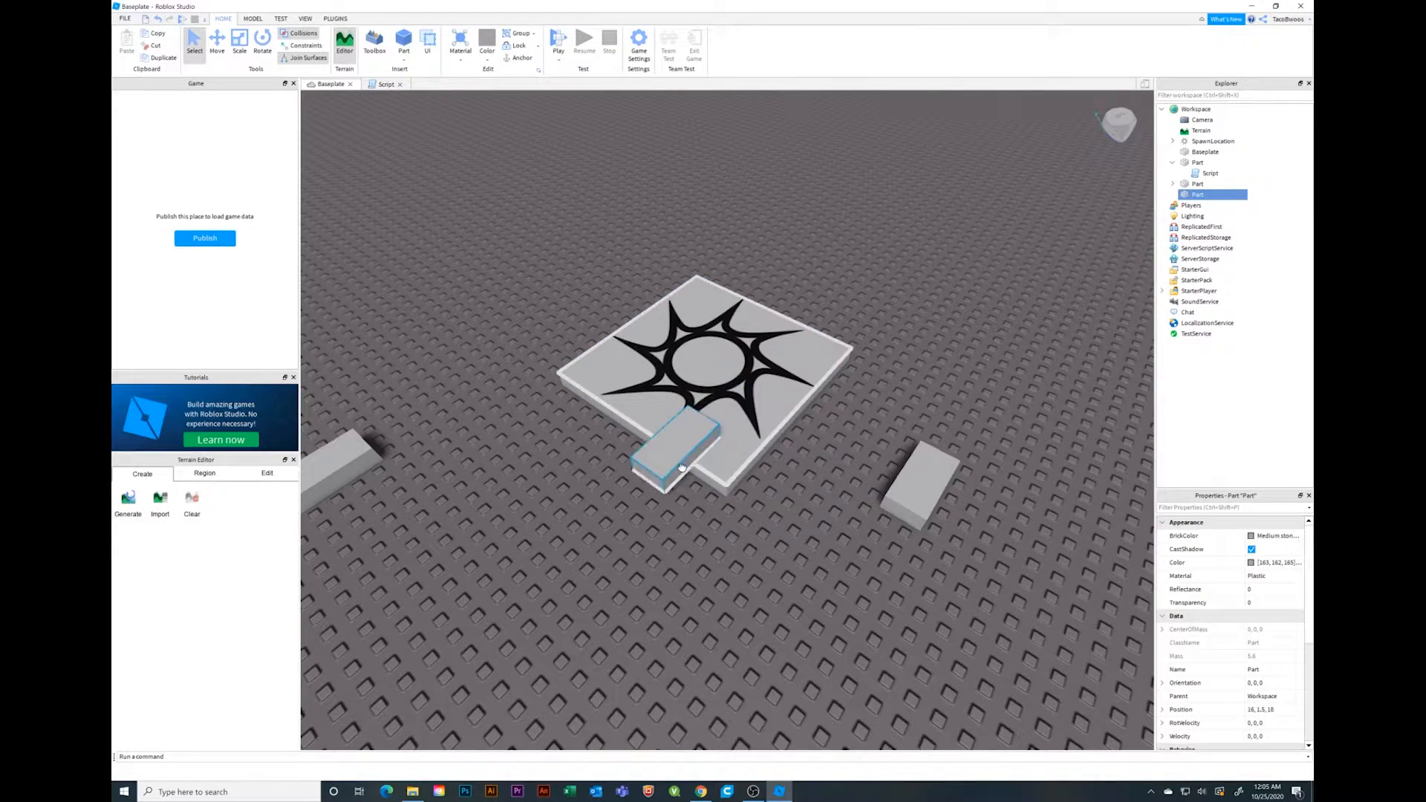
{"action": "left_click_drag", "start_coordinate": [693, 456], "coordinate": [583, 523]}
{"action": "left_click", "coordinate": [217, 41]}
{"action": "left_click_drag", "start_coordinate": [554, 449], "coordinate": [540, 246]}
Playtest the raised part briefly, stop the run, and turn on that part's Anchored property.
{"action": "left_click", "coordinate": [562, 38]}
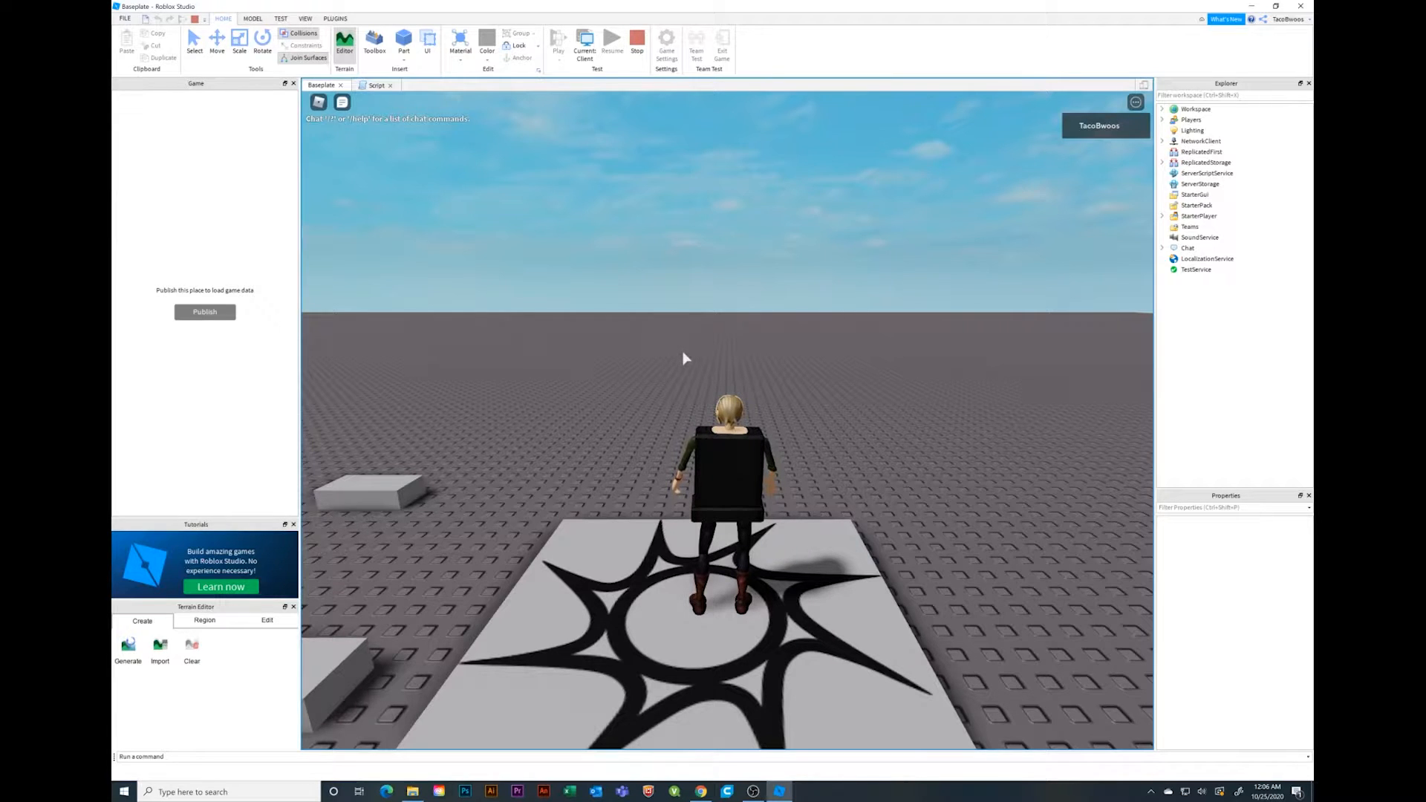
{"action": "left_click", "coordinate": [637, 41]}
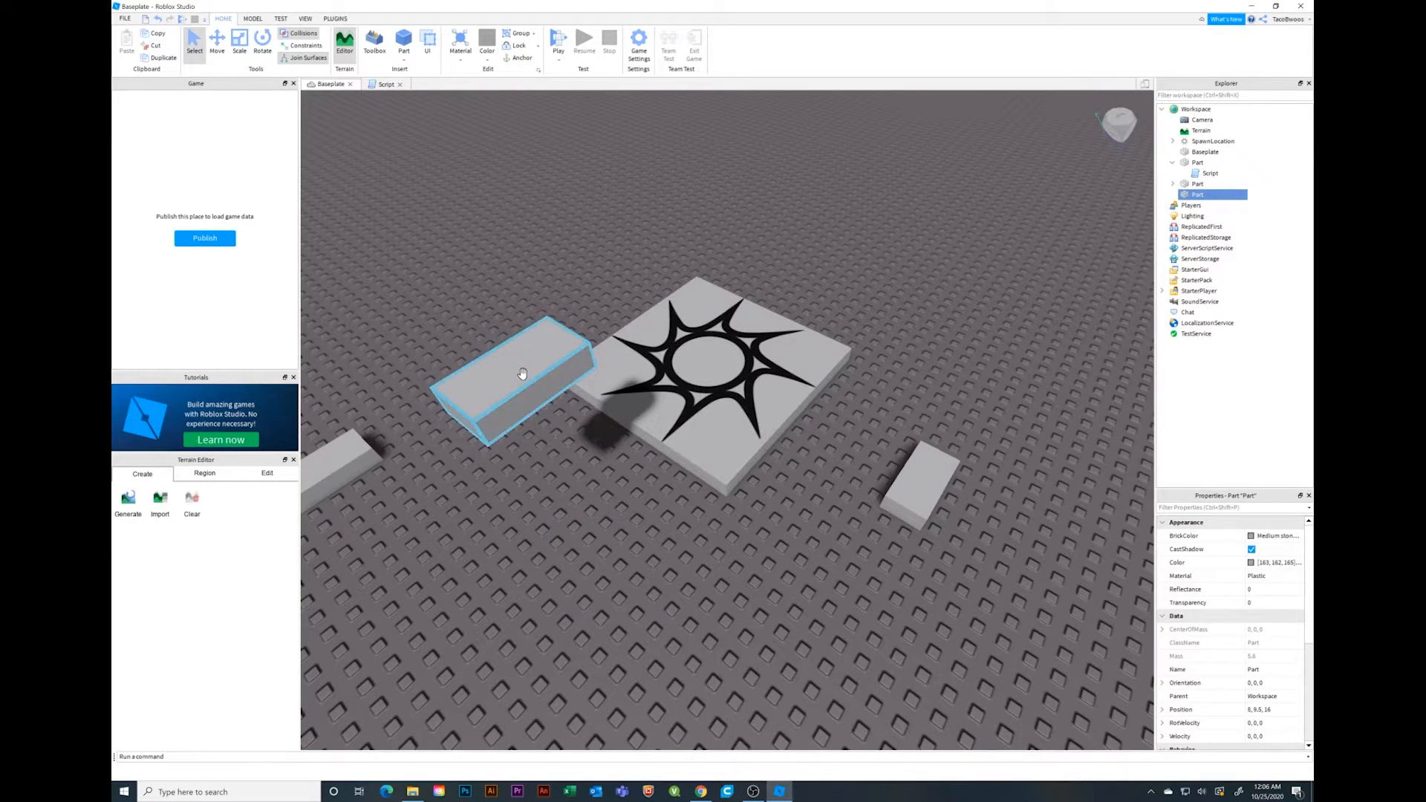
{"action": "scroll", "coordinate": [1253, 641], "scroll_direction": "down", "scroll_amount": 3}
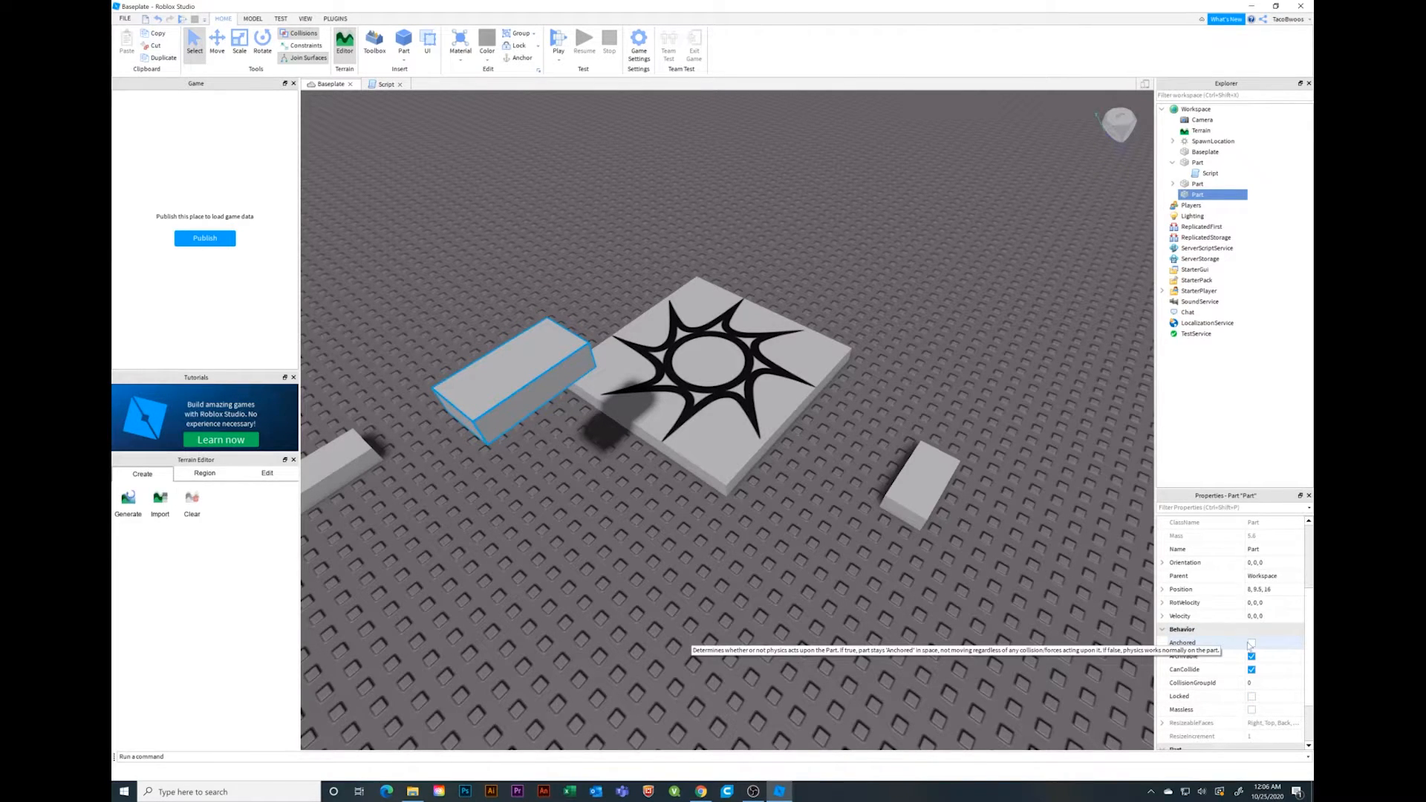
{"action": "left_click", "coordinate": [1250, 643]}
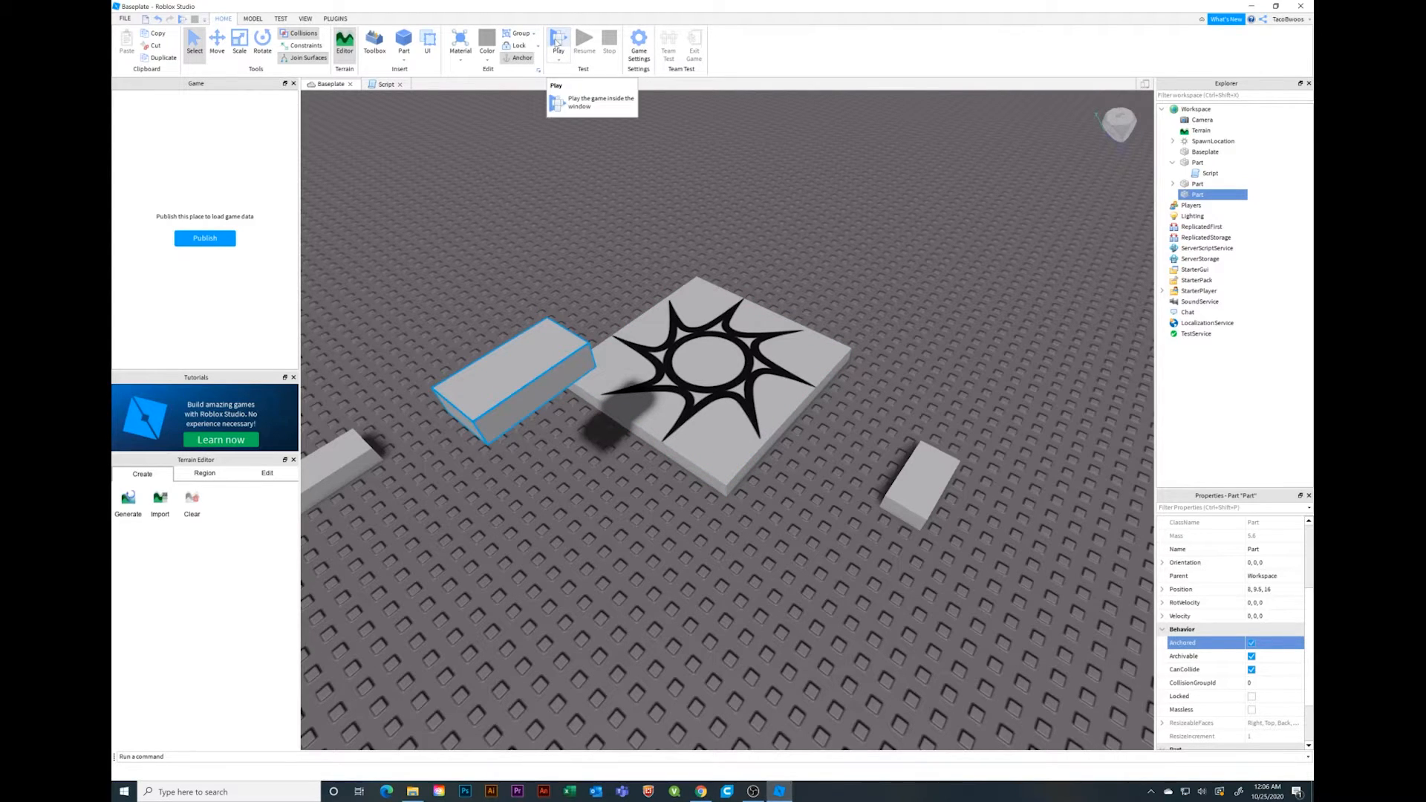
Playtest the anchored part by walking and jumping the character toward it.
{"action": "left_click", "coordinate": [558, 41]}
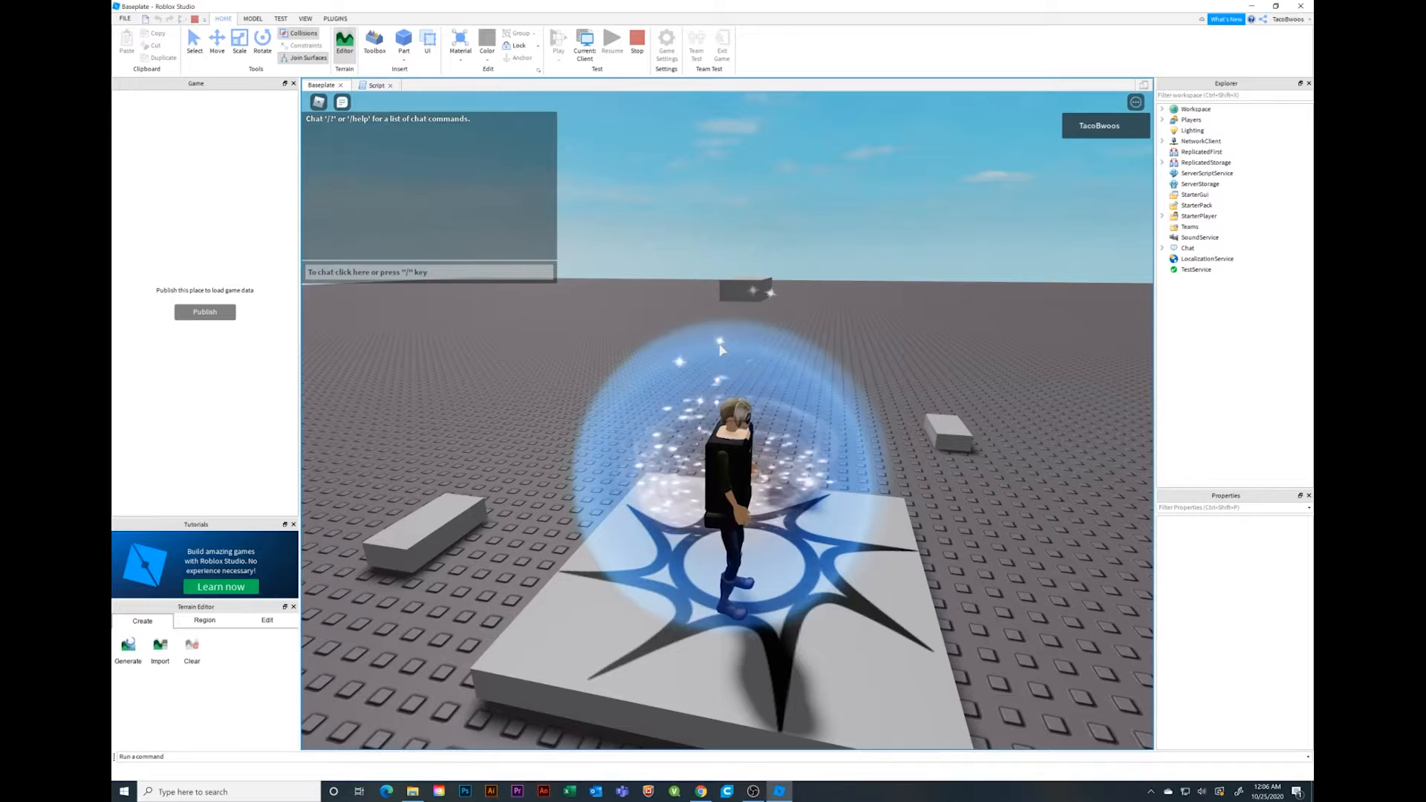
{"action": "key", "text": "w"}
{"action": "key", "text": "space"}
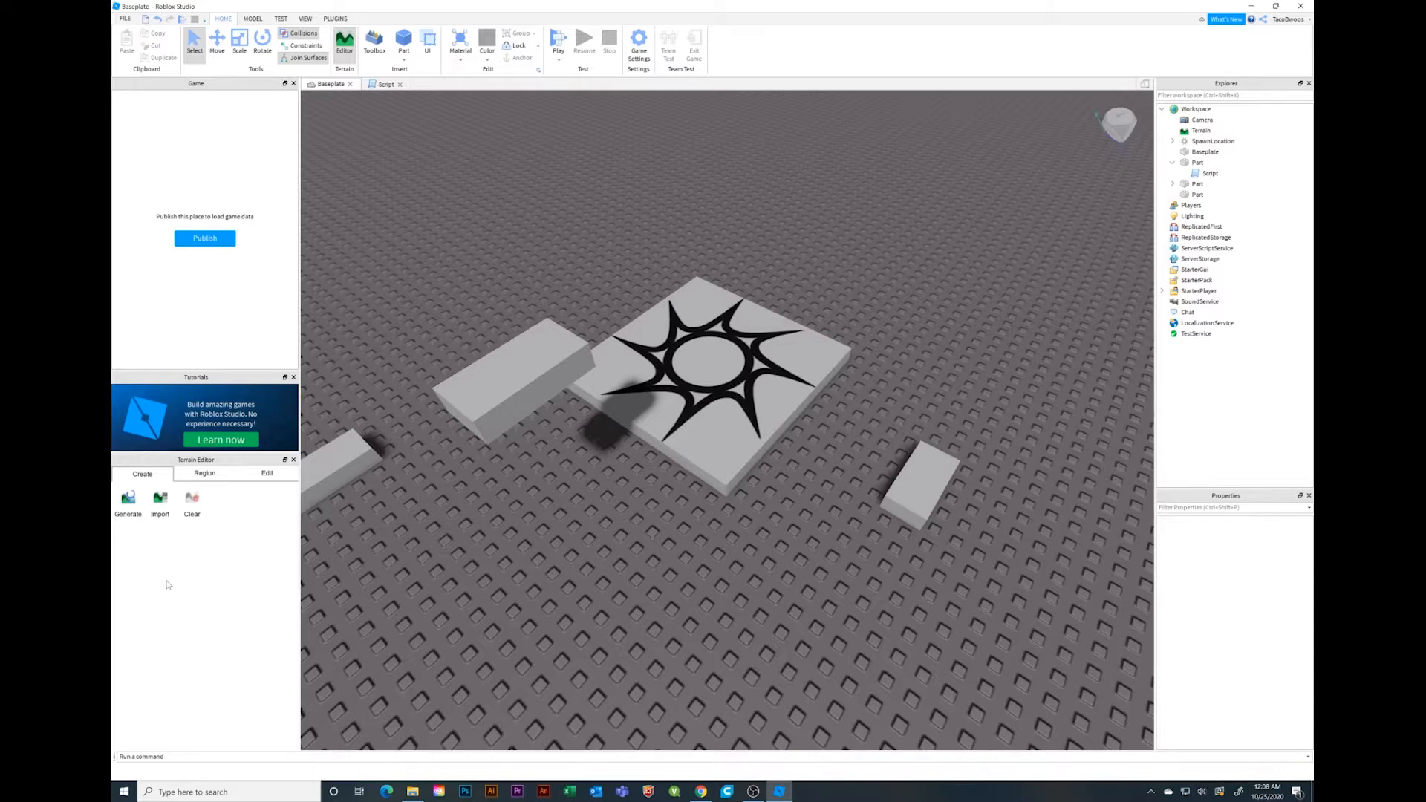
Add a rounded mound of grass terrain beside the spawn pad with the Terrain Editor's Add tool.
{"action": "left_click", "coordinate": [260, 481]}
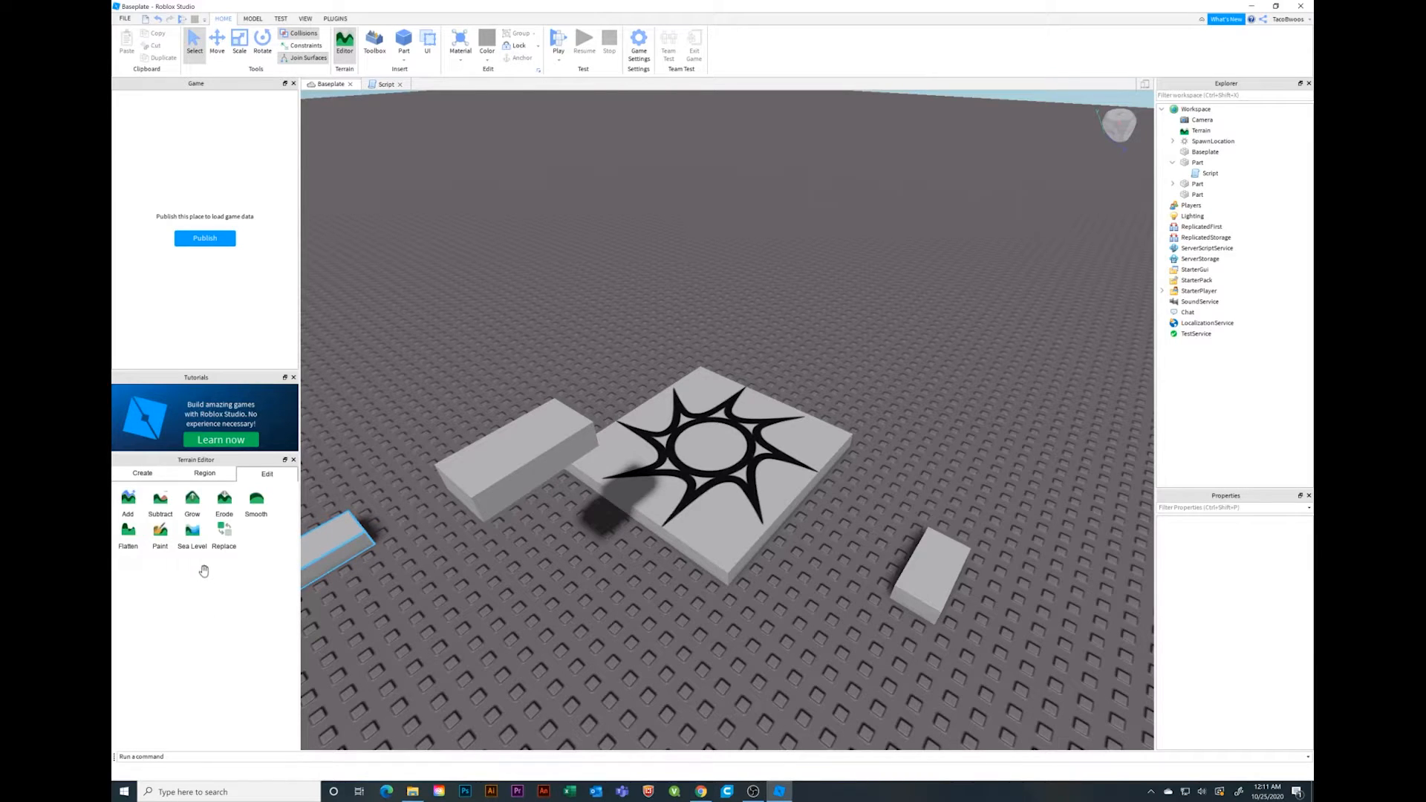
{"action": "left_click", "coordinate": [128, 500]}
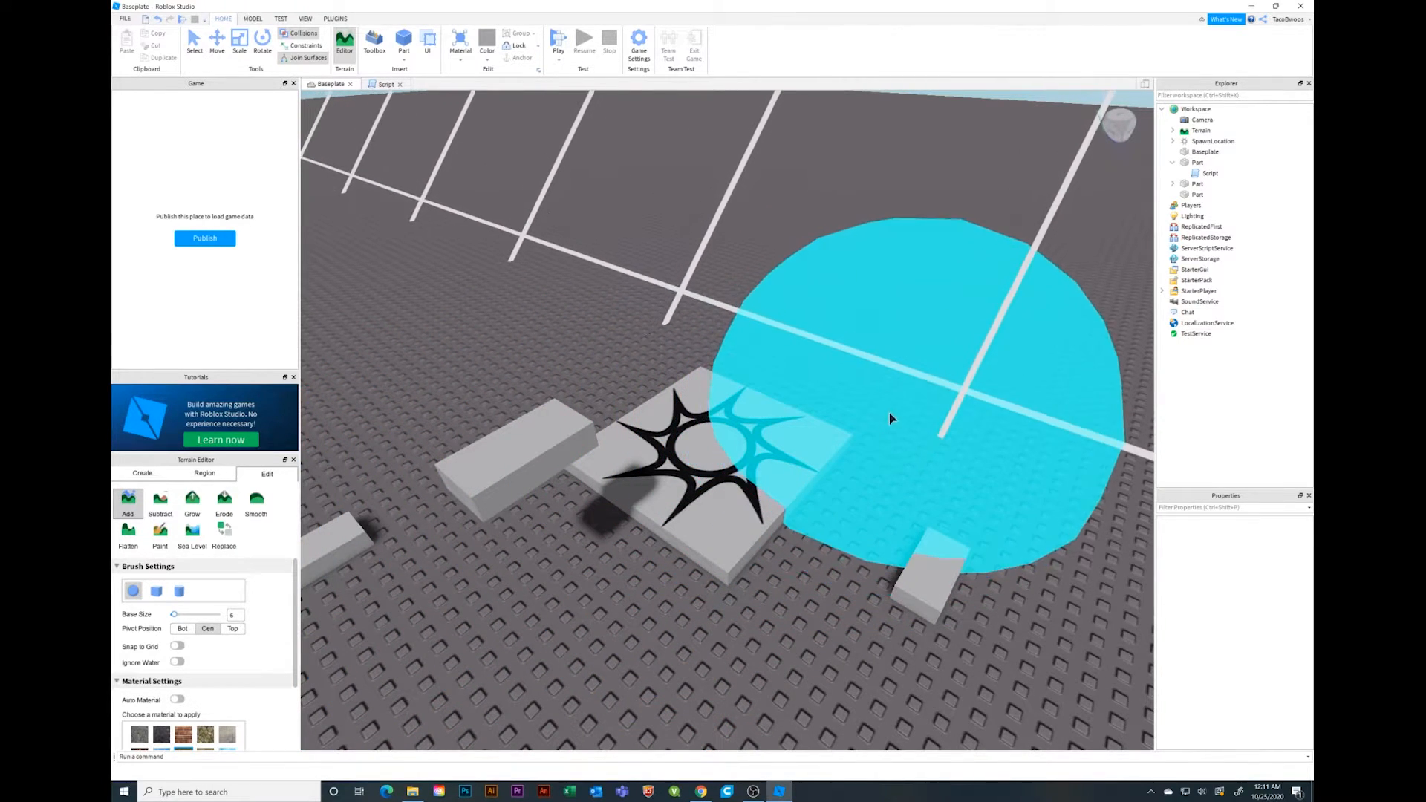
{"action": "left_click", "coordinate": [907, 399]}
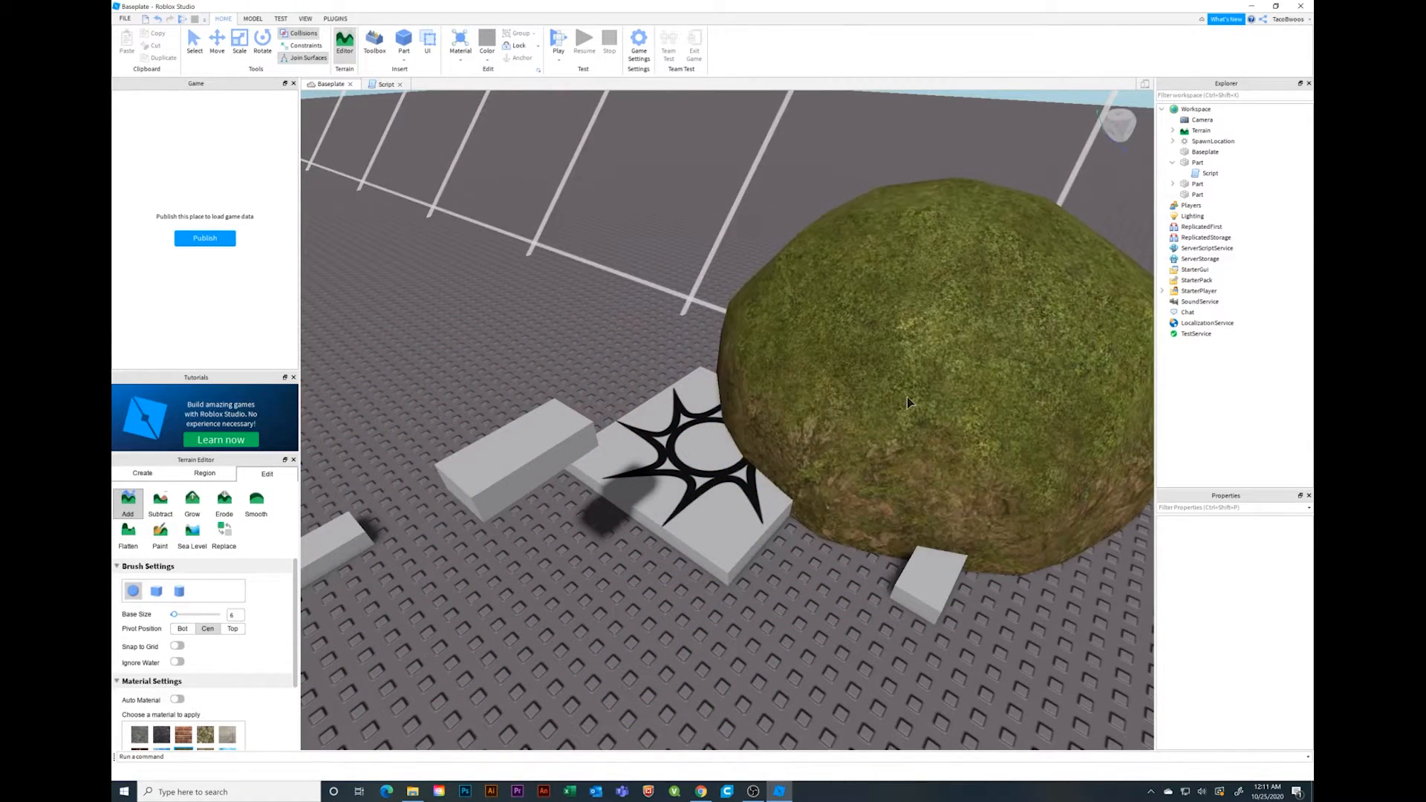
{"action": "scroll", "coordinate": [212, 692], "scroll_direction": "down", "scroll_amount": 3}
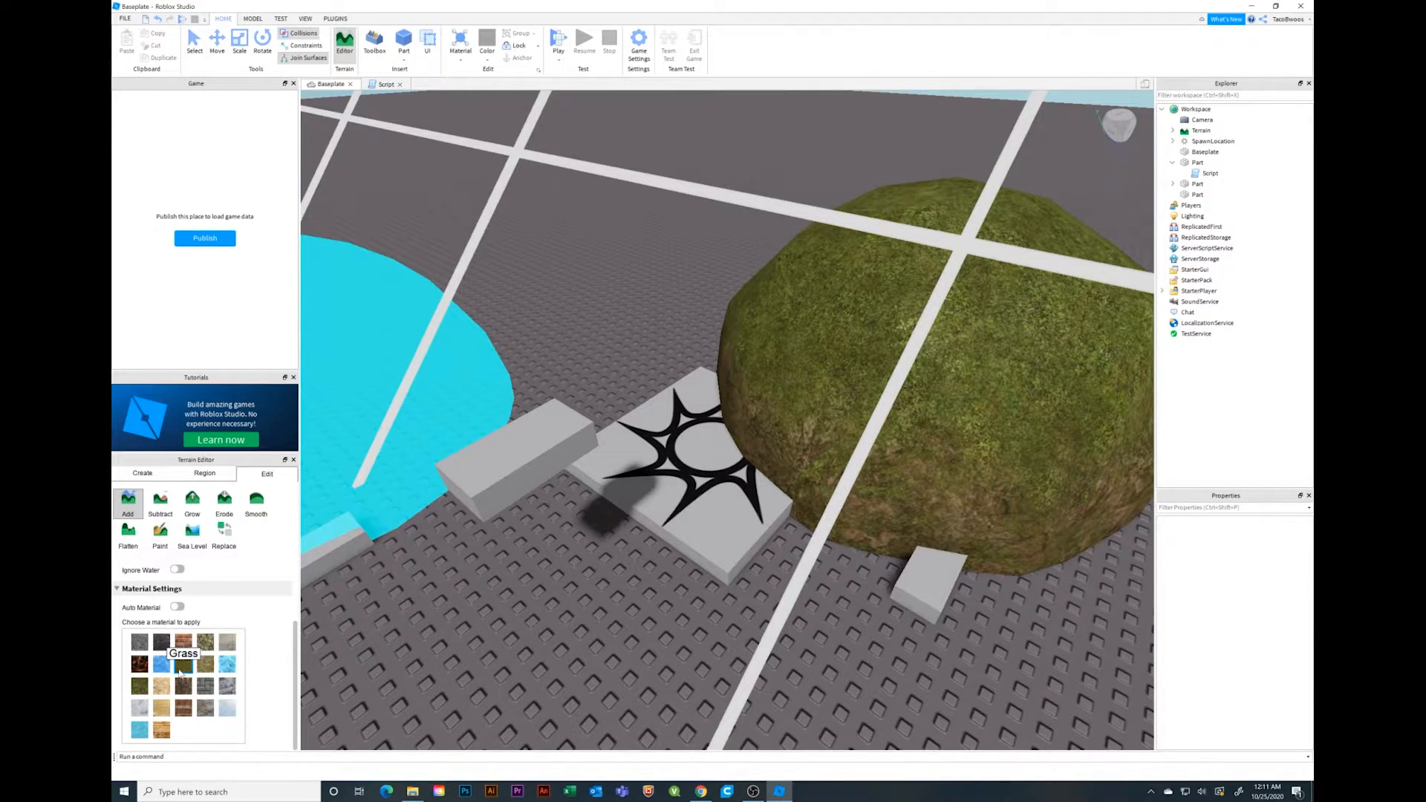
Switch the Terrain Editor to the Subtract tool to carve away part of the grass mound beside the spawn pad.
{"action": "left_click", "coordinate": [160, 504]}
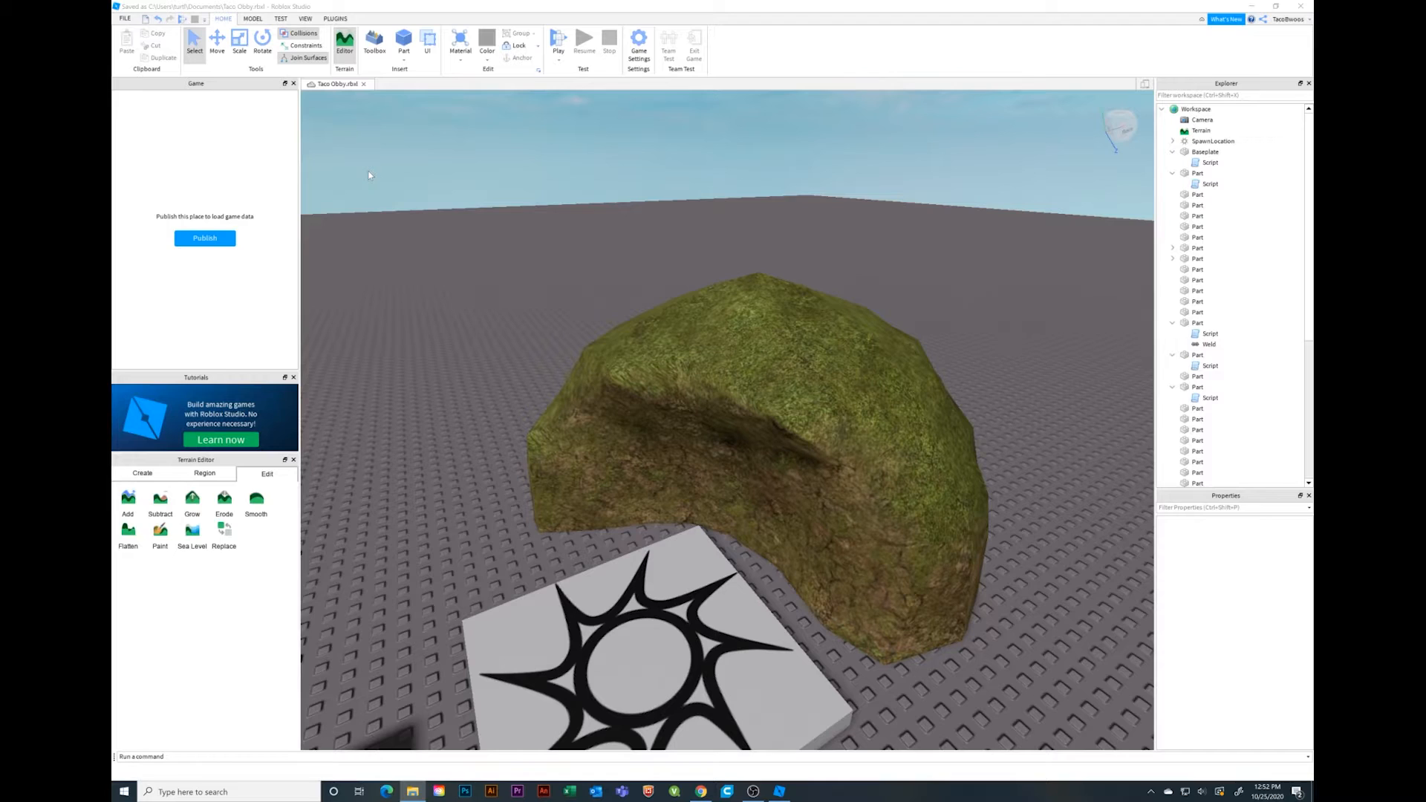
Save the place as a Roblox place file named "The Best Obby Ever" in the Documents folder.
{"action": "left_click", "coordinate": [124, 20]}
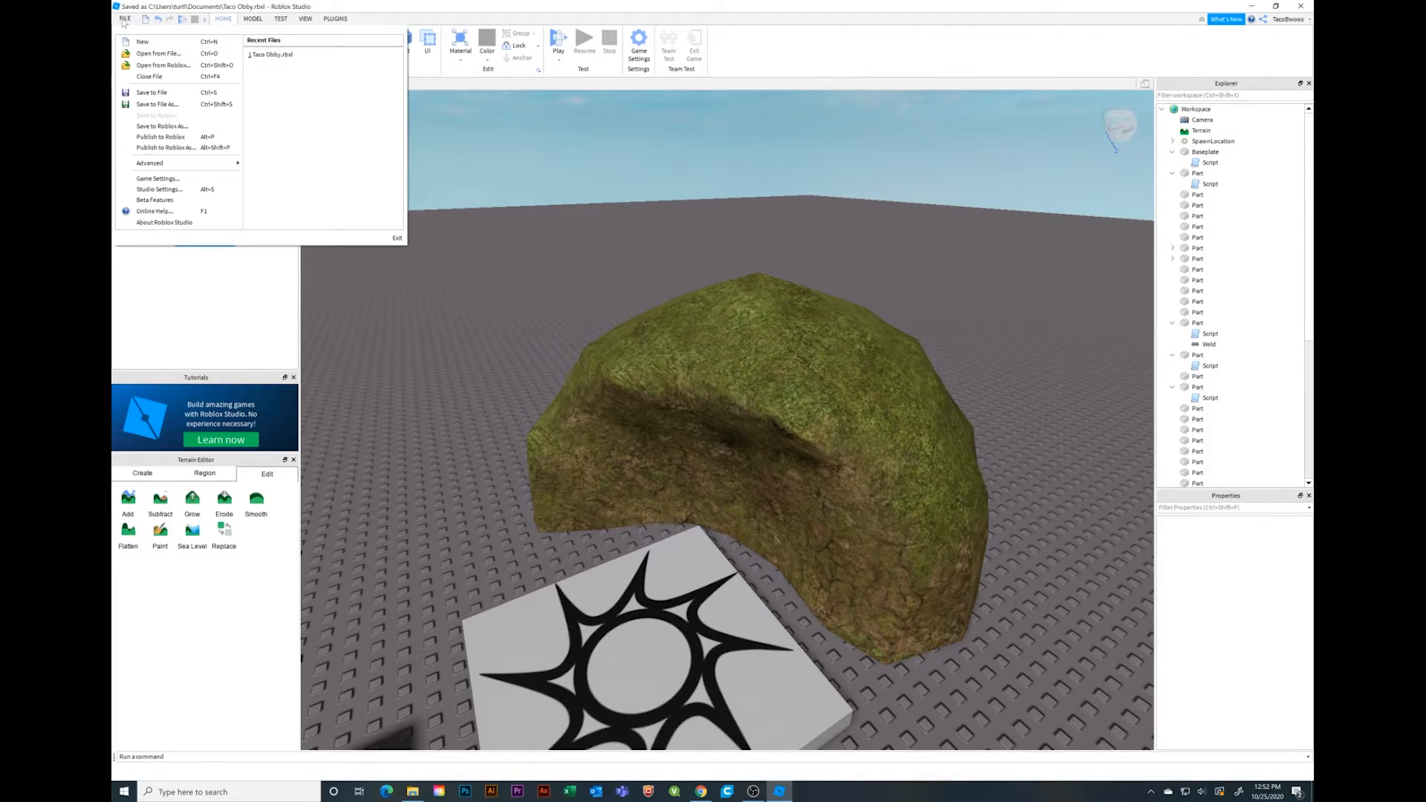
{"action": "left_click", "coordinate": [157, 104]}
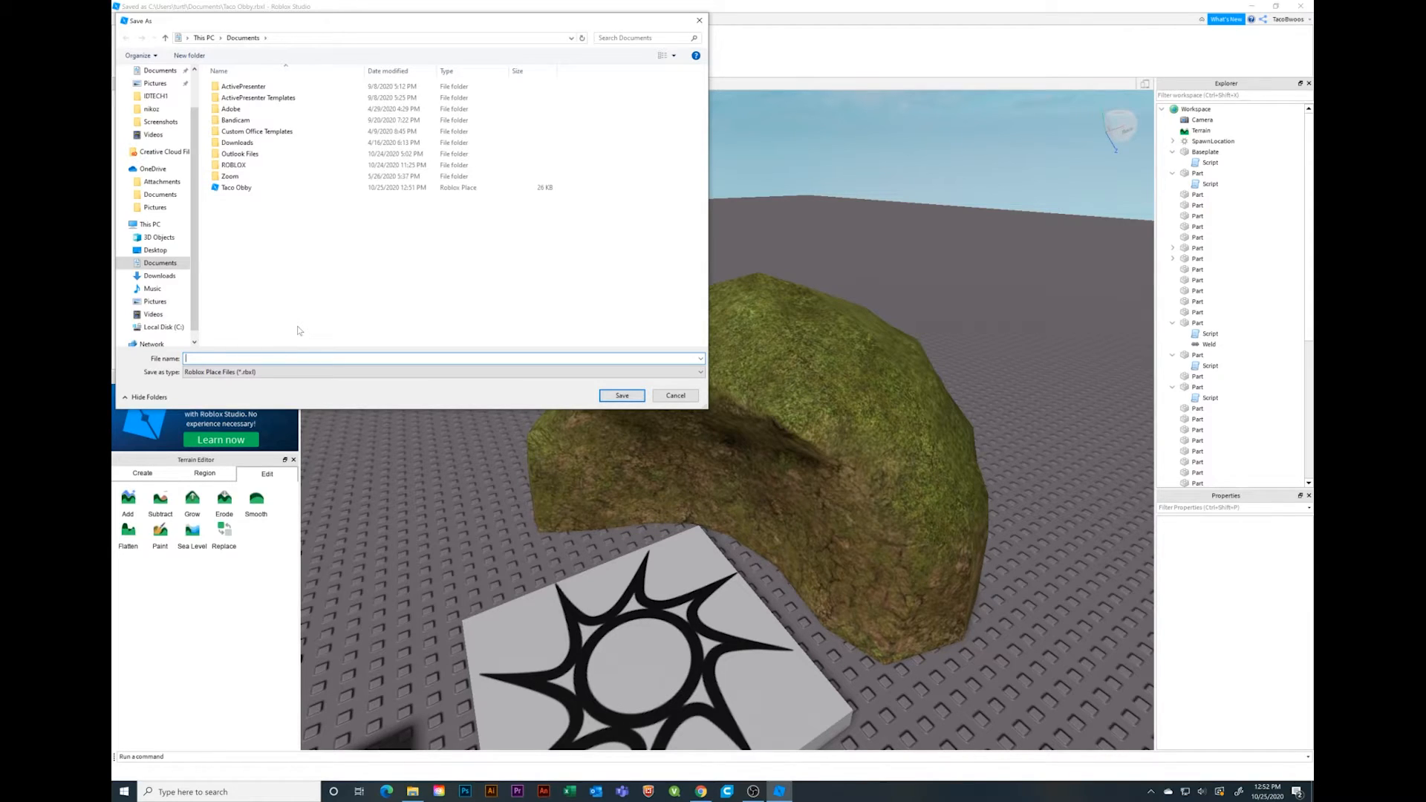
{"action": "type", "text": "The Best Obby Ever"}
{"action": "left_click", "coordinate": [616, 399]}
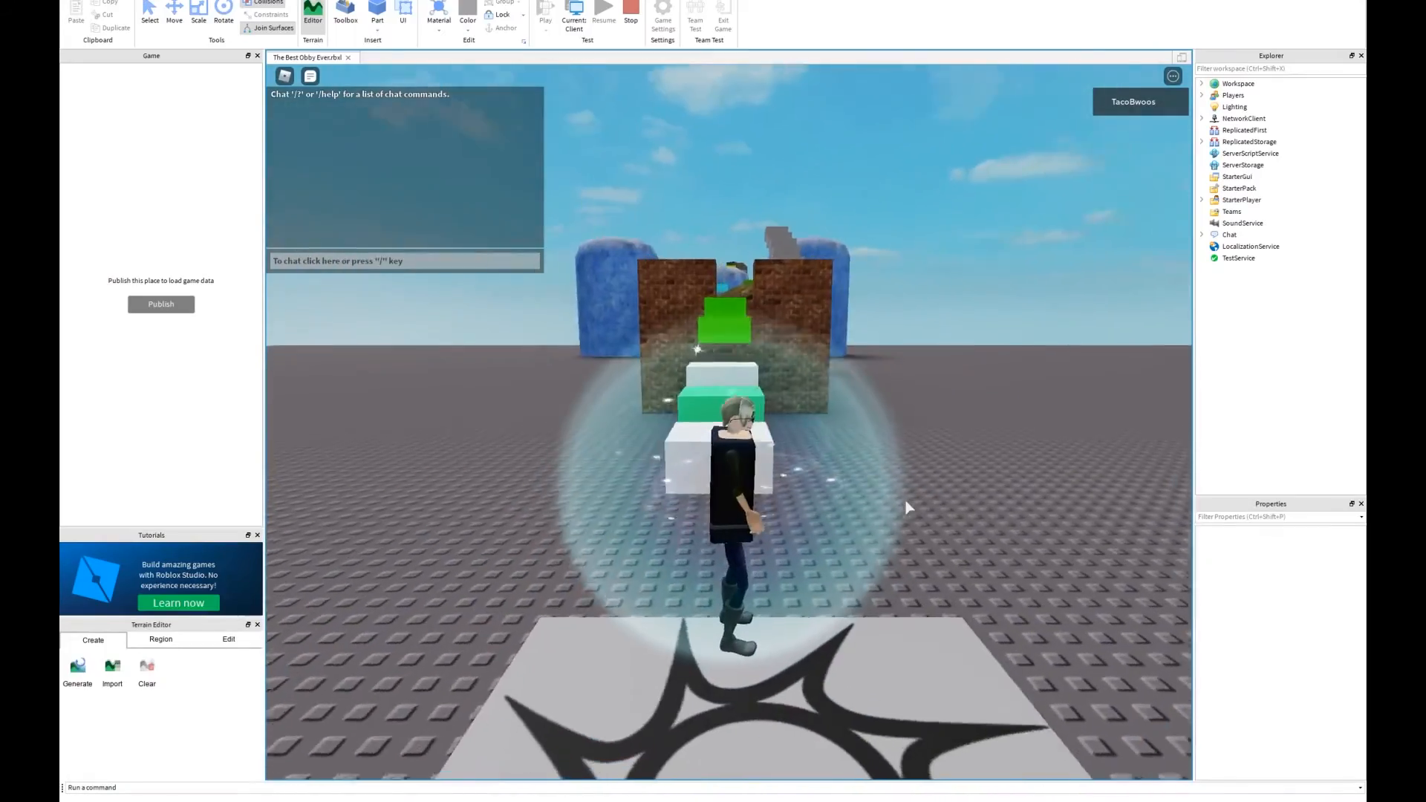
Playtest the obby by jumping the character across the blocks, rocky mounds and icy pillars to the grey platform with boulders.
{"action": "key", "text": "w"}
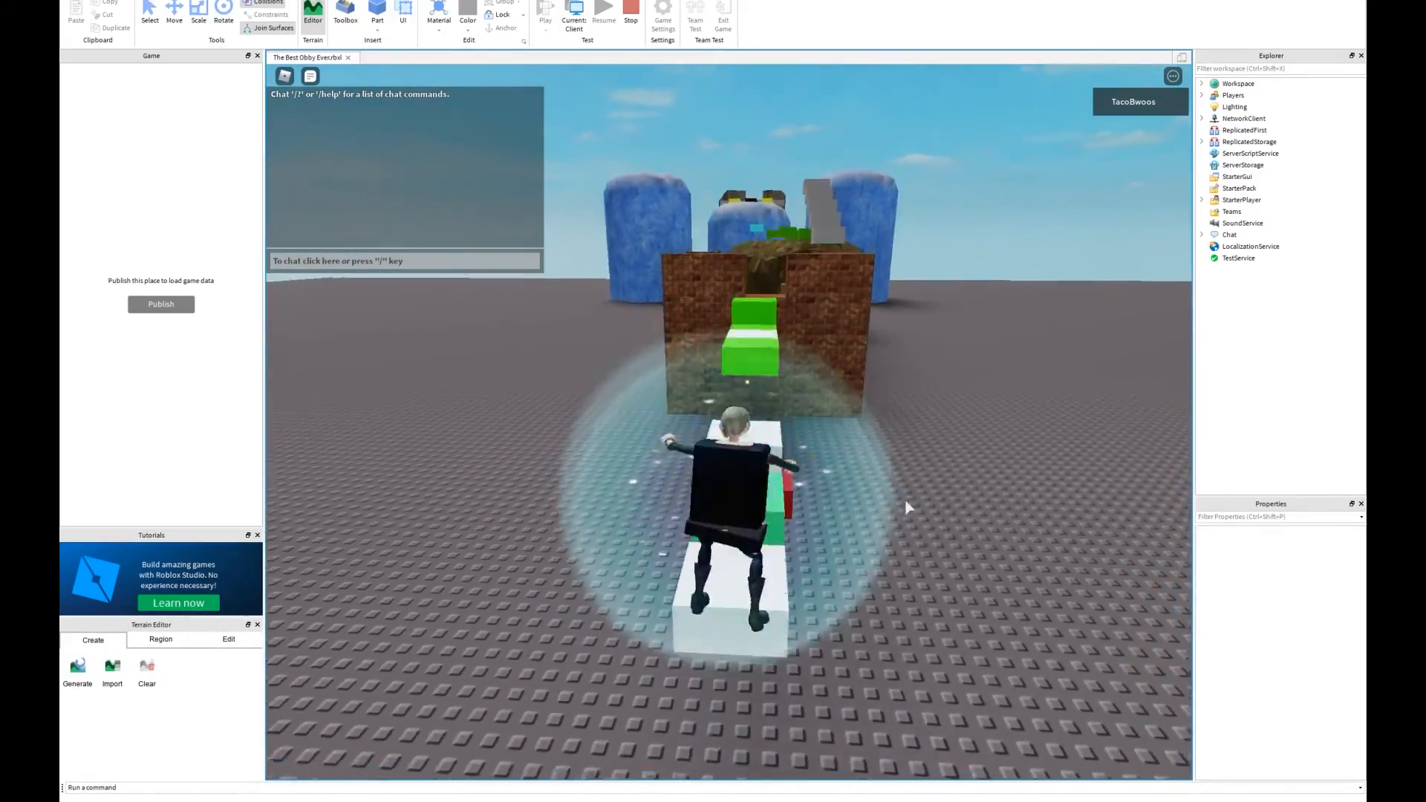
{"action": "key", "text": "space"}
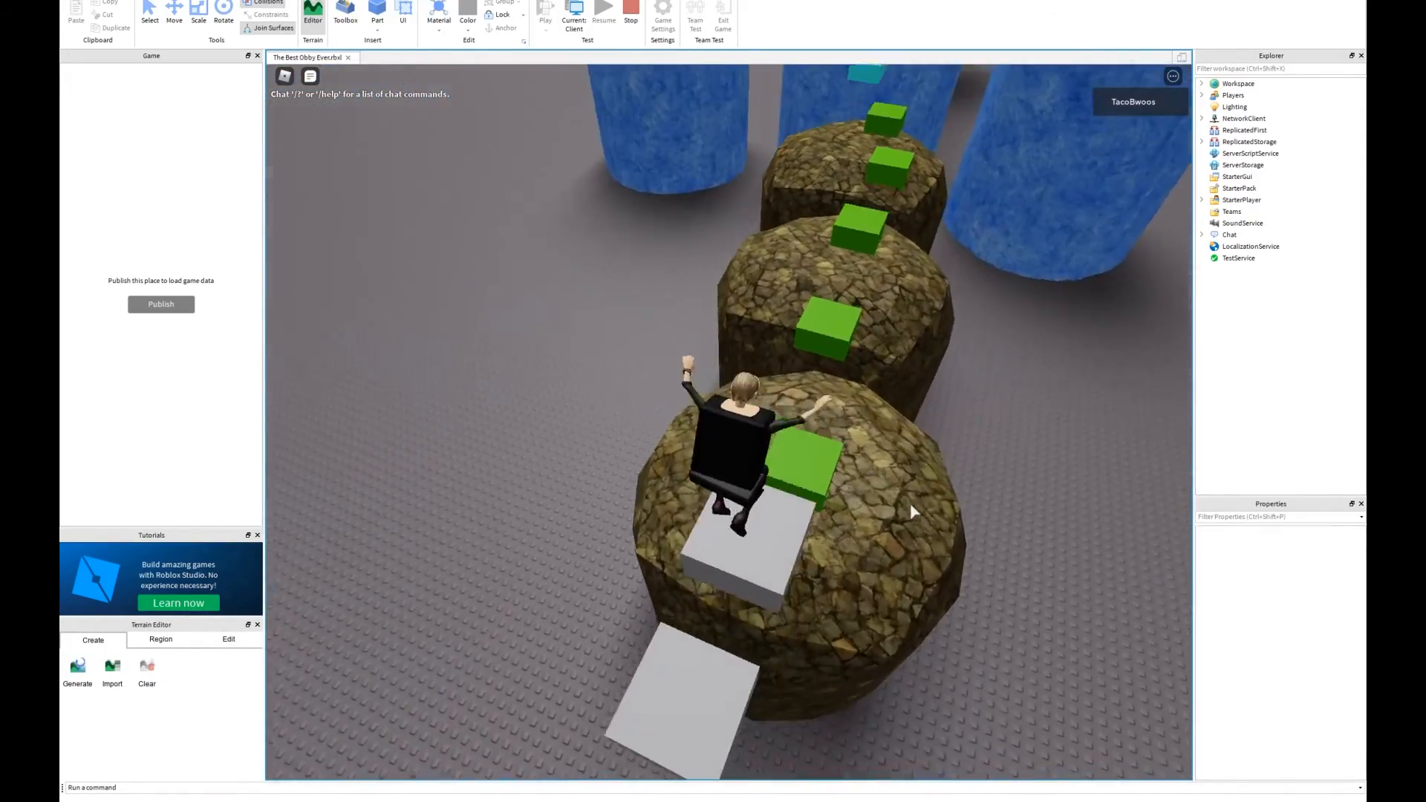
{"action": "key", "text": "w"}
{"action": "key", "text": "space"}
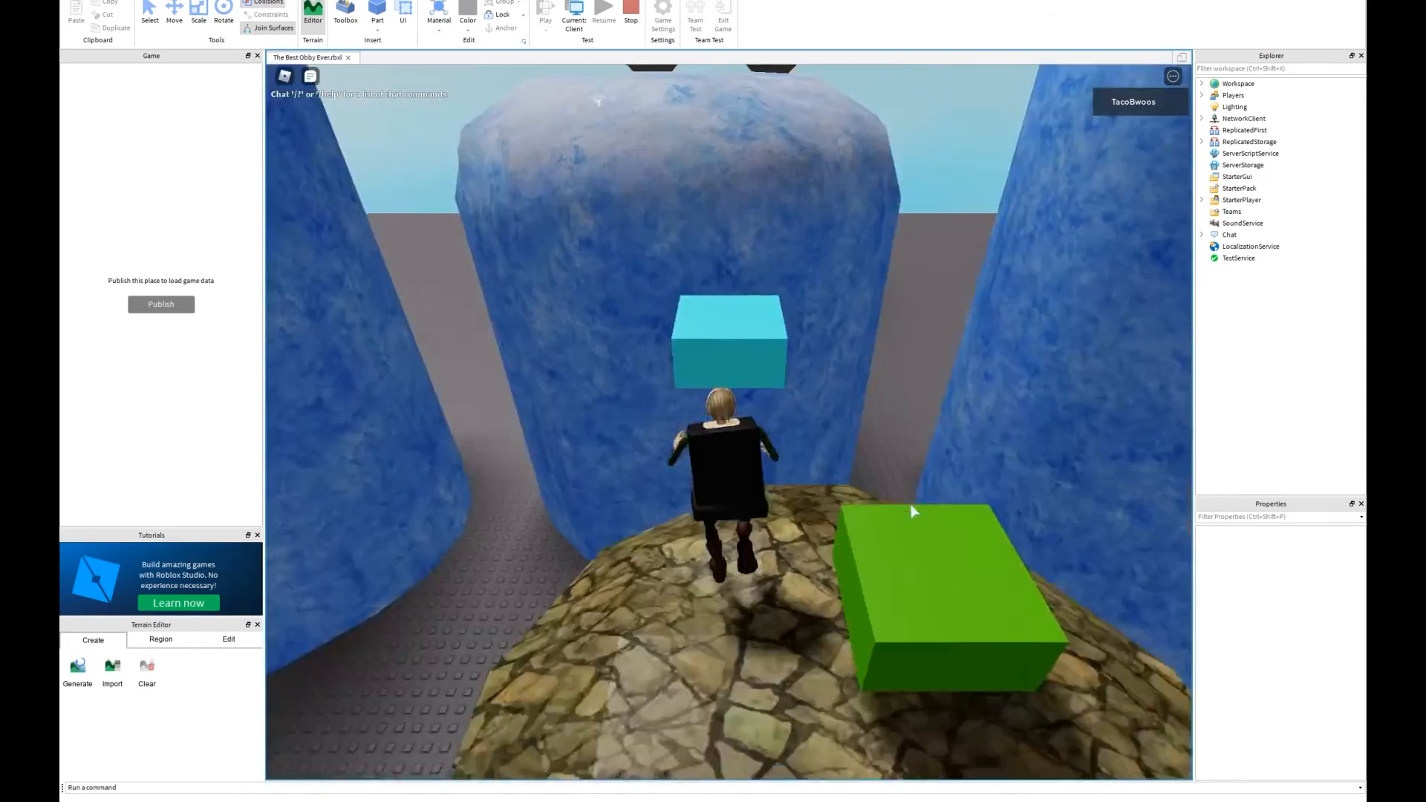
{"action": "key", "text": "w"}
{"action": "key", "text": "space"}
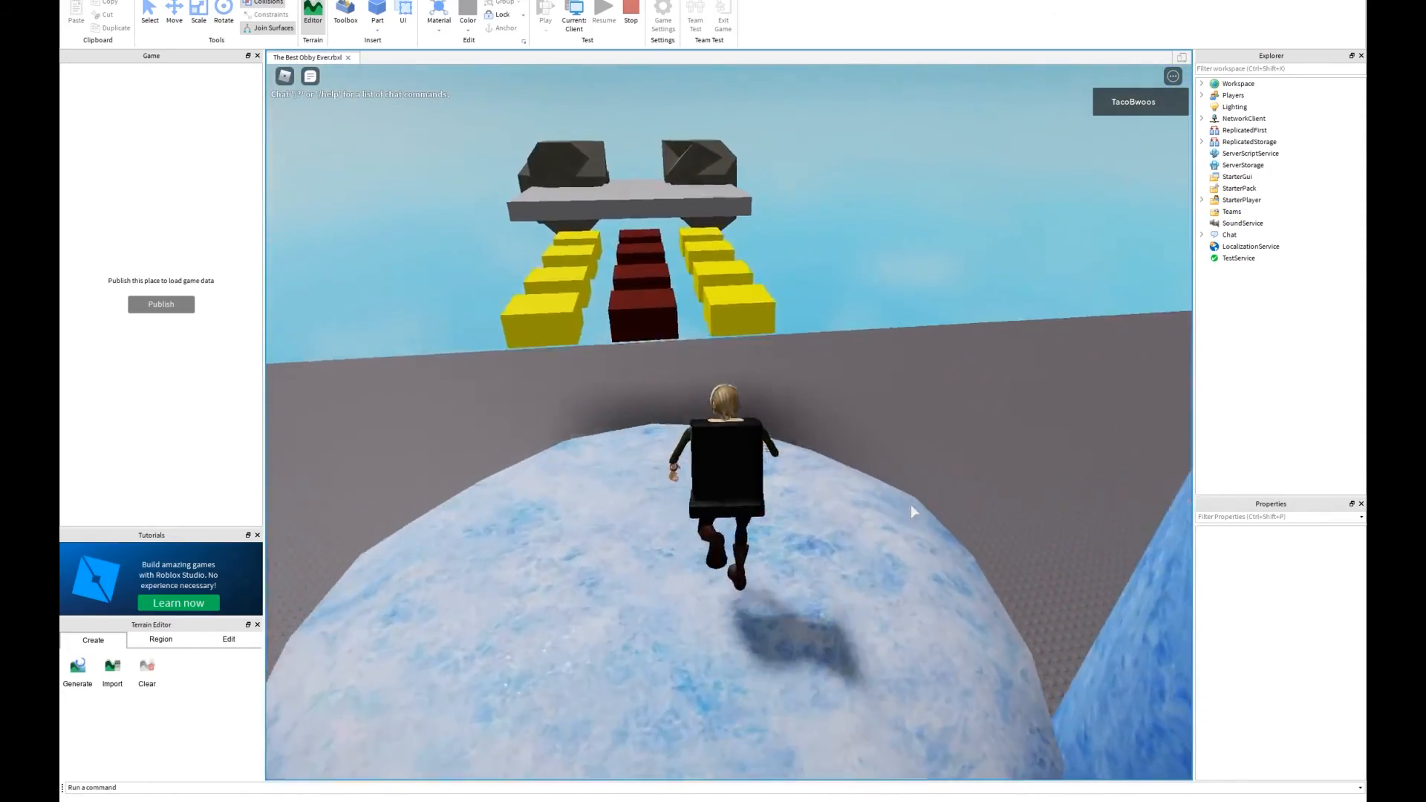
{"action": "key", "text": "w"}
{"action": "key", "text": "space"}
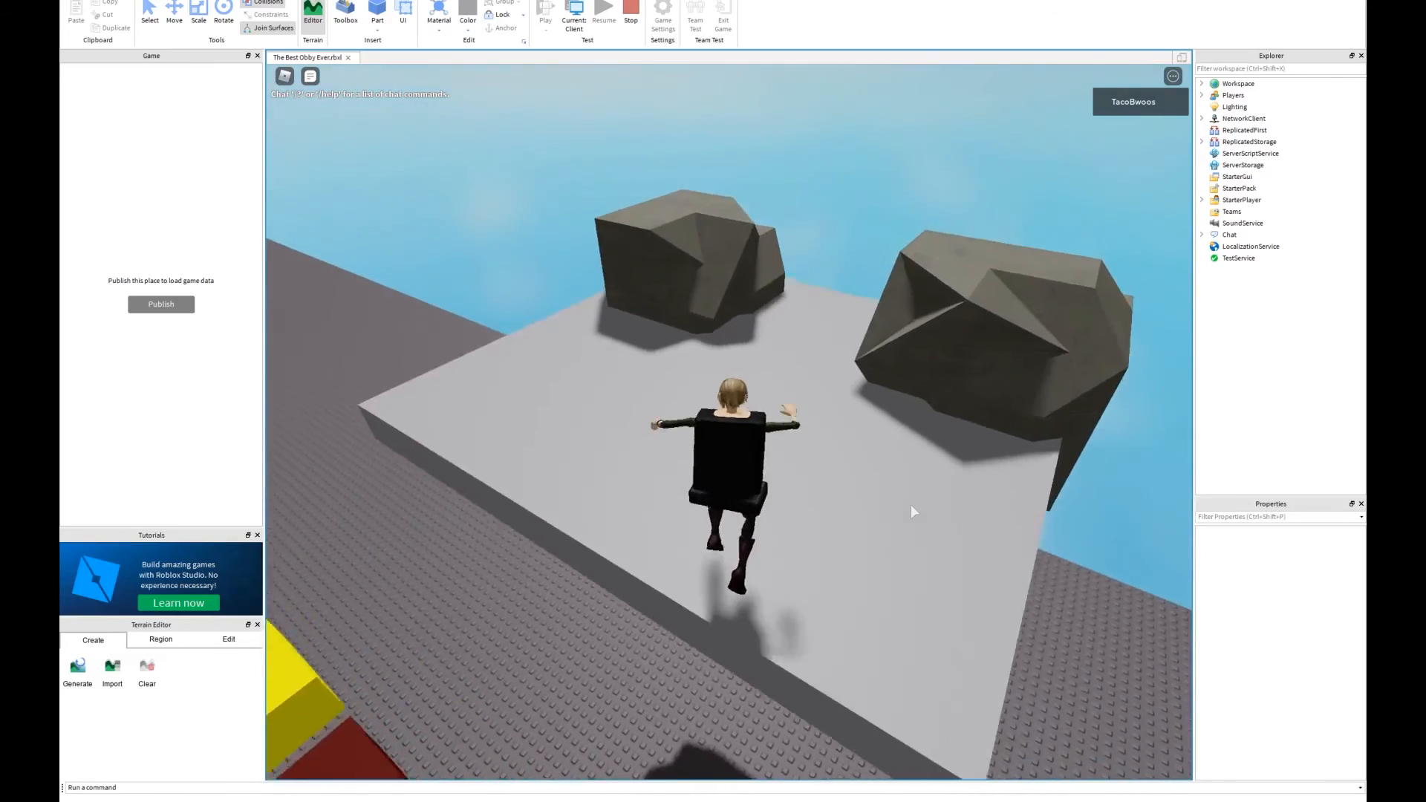
{"action": "key", "text": "s"}
{"action": "right_click_drag", "start_coordinate": [911, 506], "coordinate": [911, 506]}
{"action": "key", "text": "space"}
{"action": "key", "text": "w"}
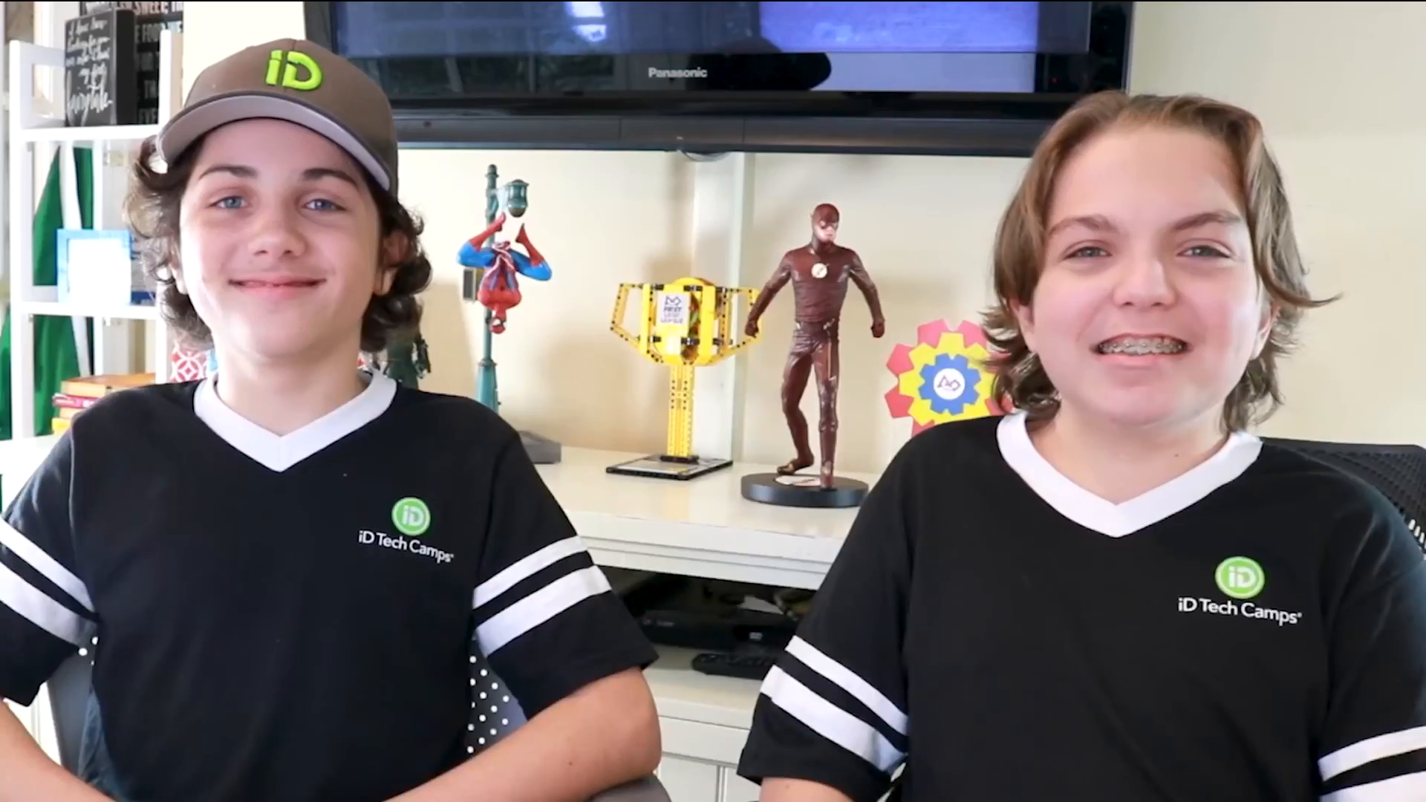